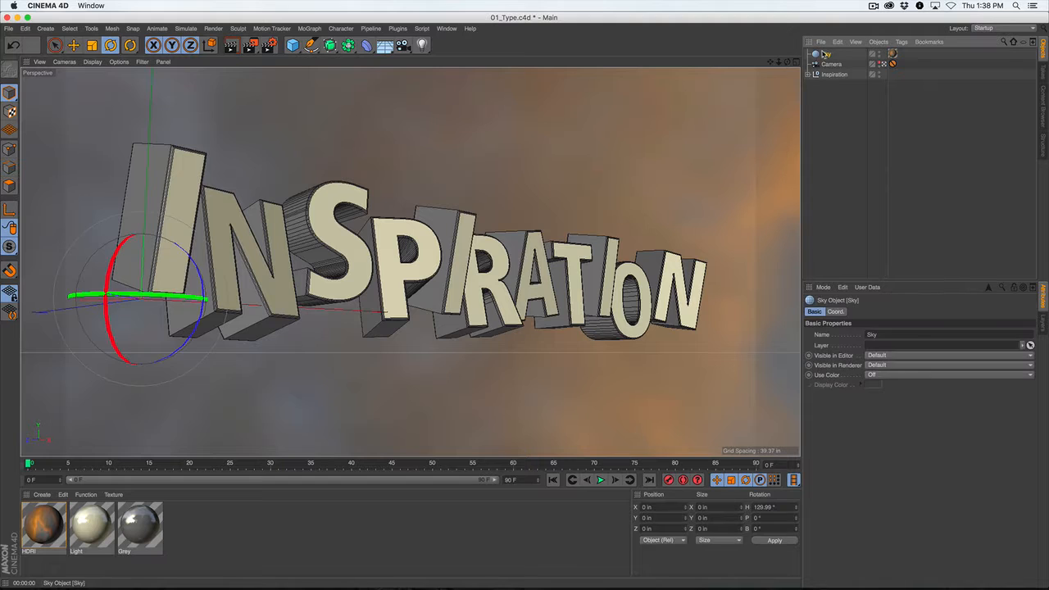
Hide the Sky object in the editor view and test-render the scene in the Picture Viewer.
left_click(879, 51)
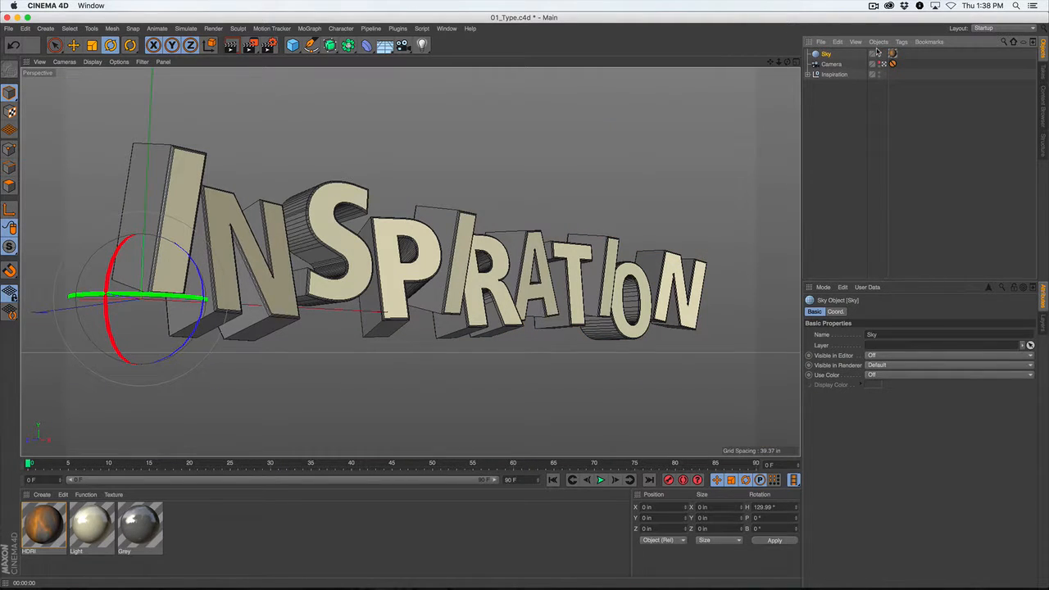
left_click(829, 150)
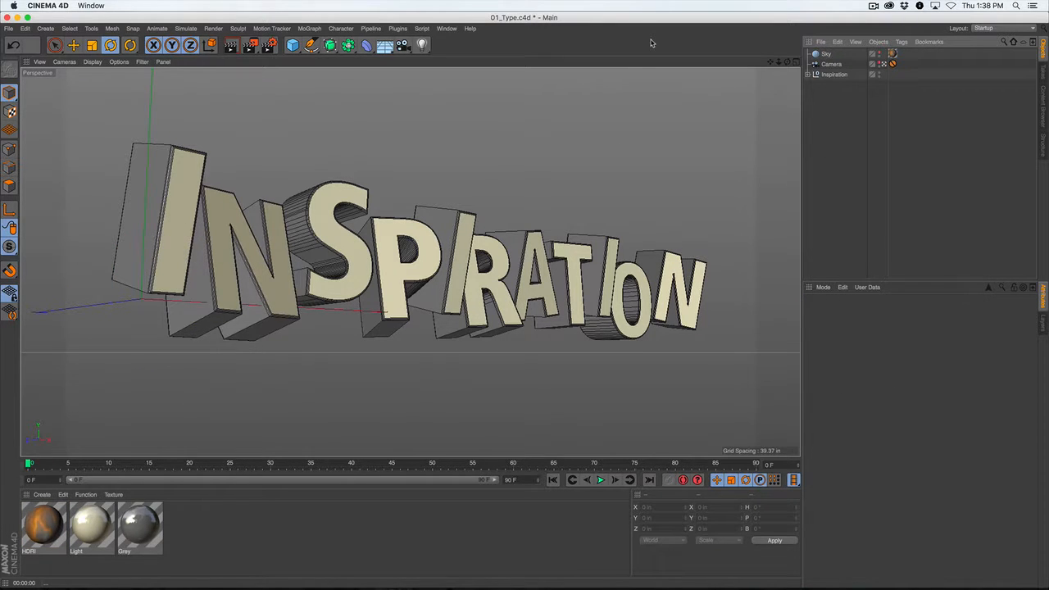
left_click(250, 44)
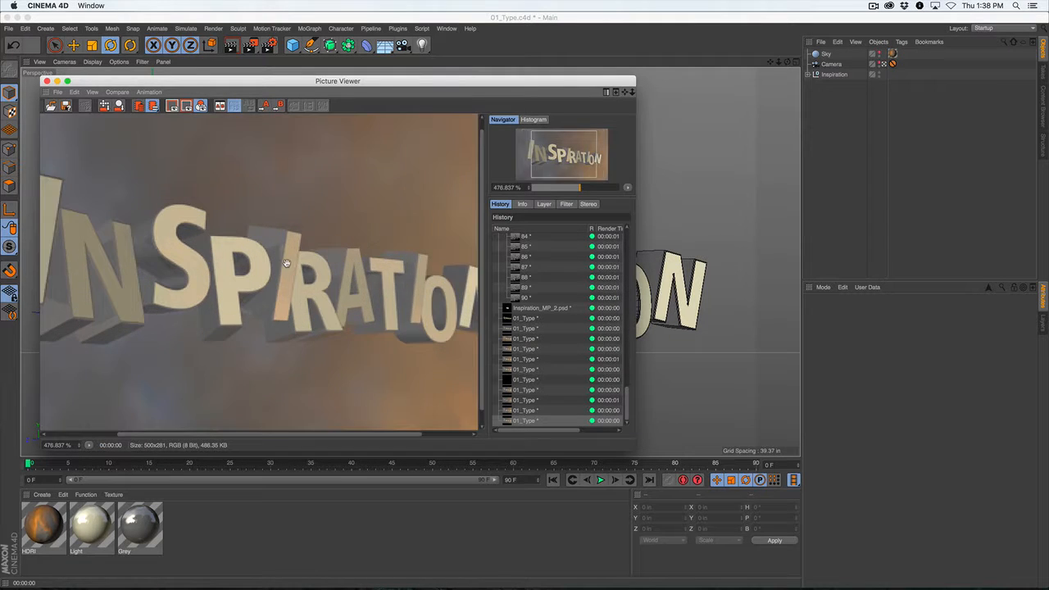
left_click(47, 81)
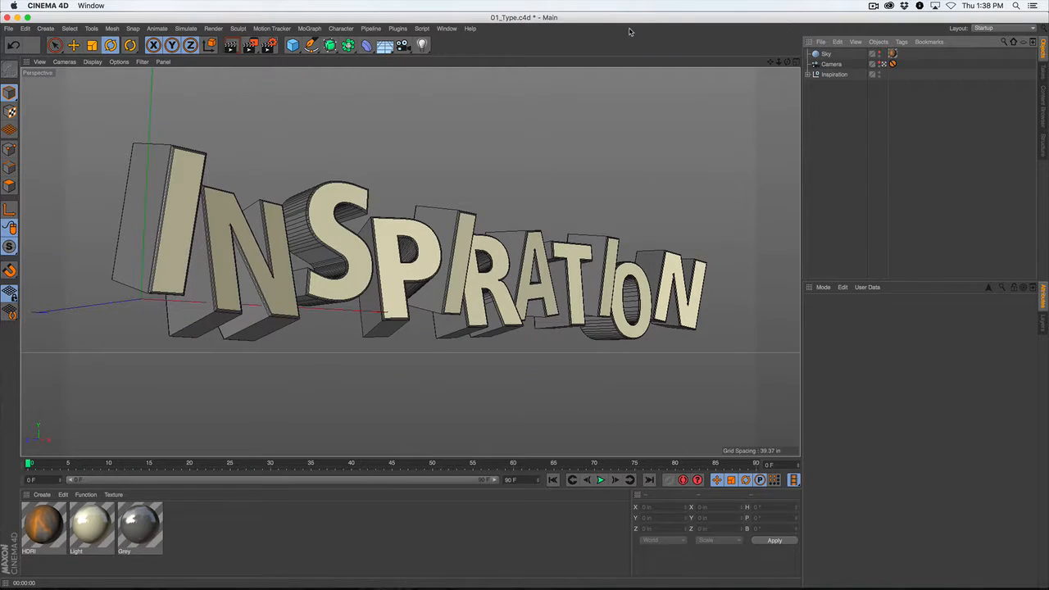
Duplicate the first N and the P, R, T and O letters from the Inspiration group as separate top-level objects.
left_click(808, 75)
left_click(830, 187)
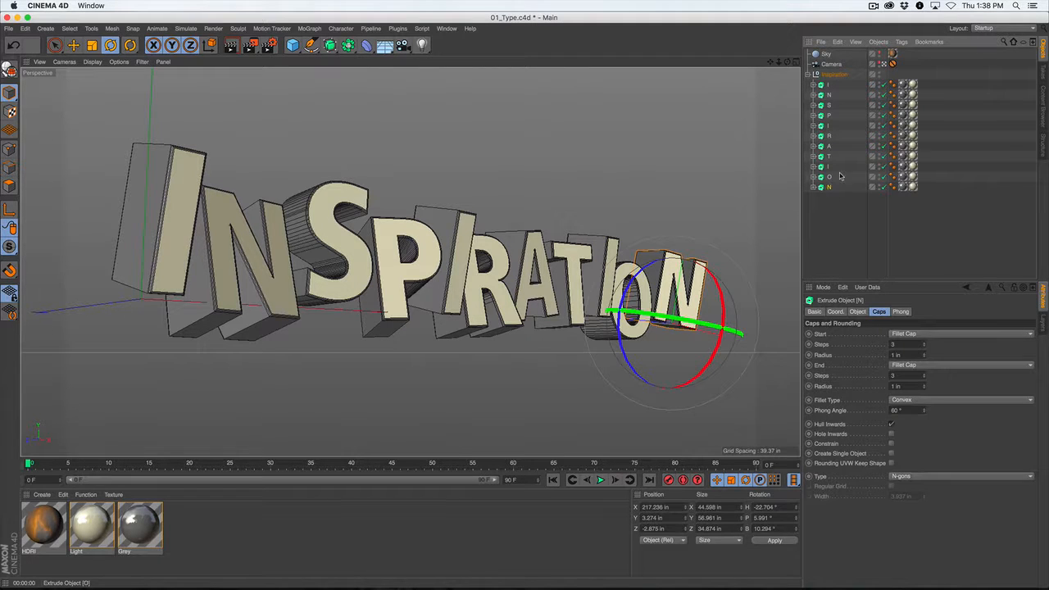
left_click(827, 85)
left_click(829, 95)
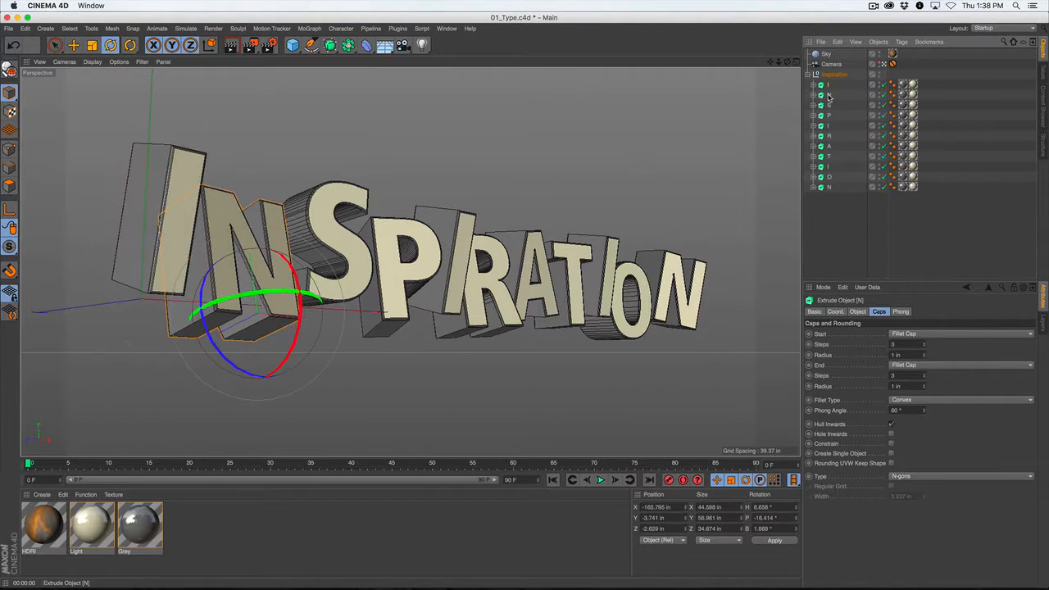
key("ctrl+v")
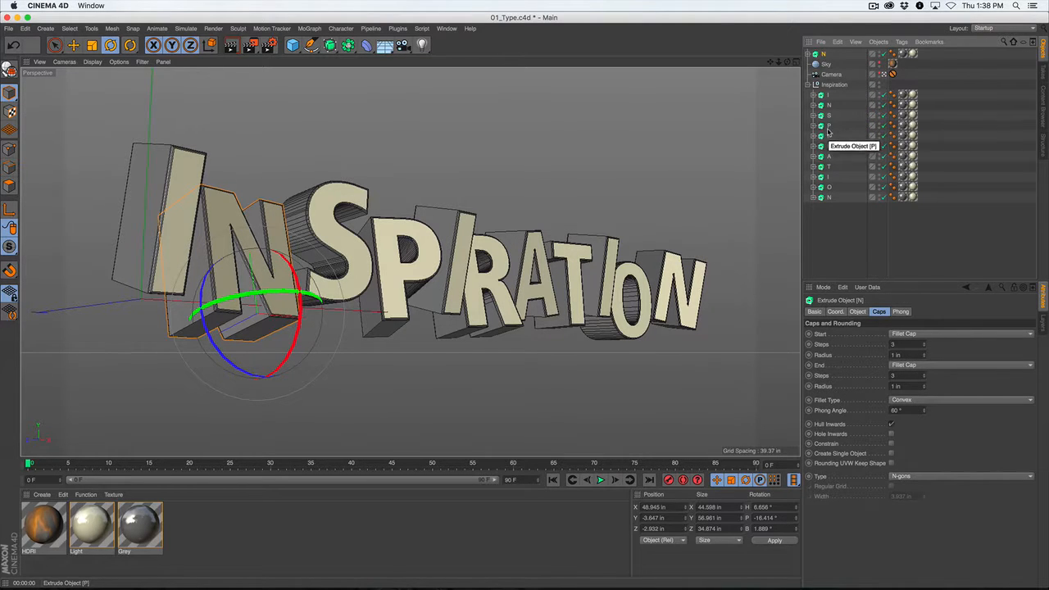
left_click(826, 127)
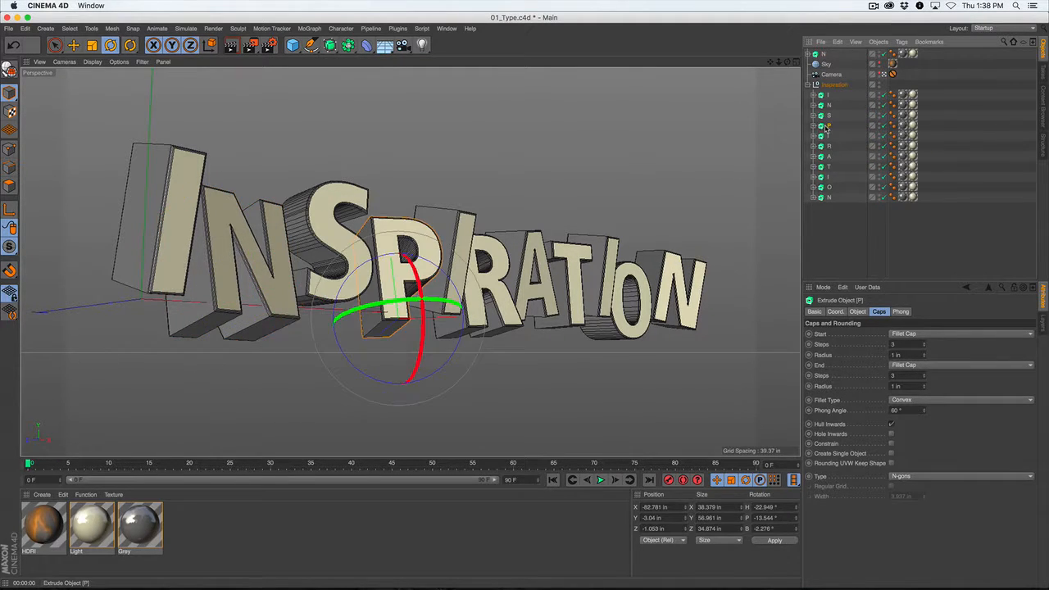
key("ctrl+v")
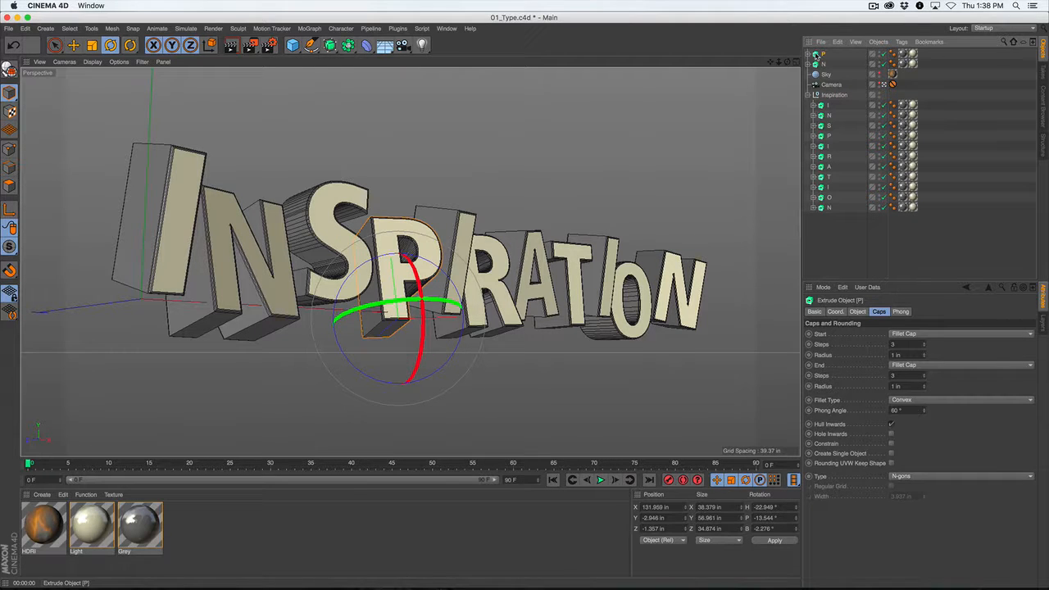
left_click(828, 156)
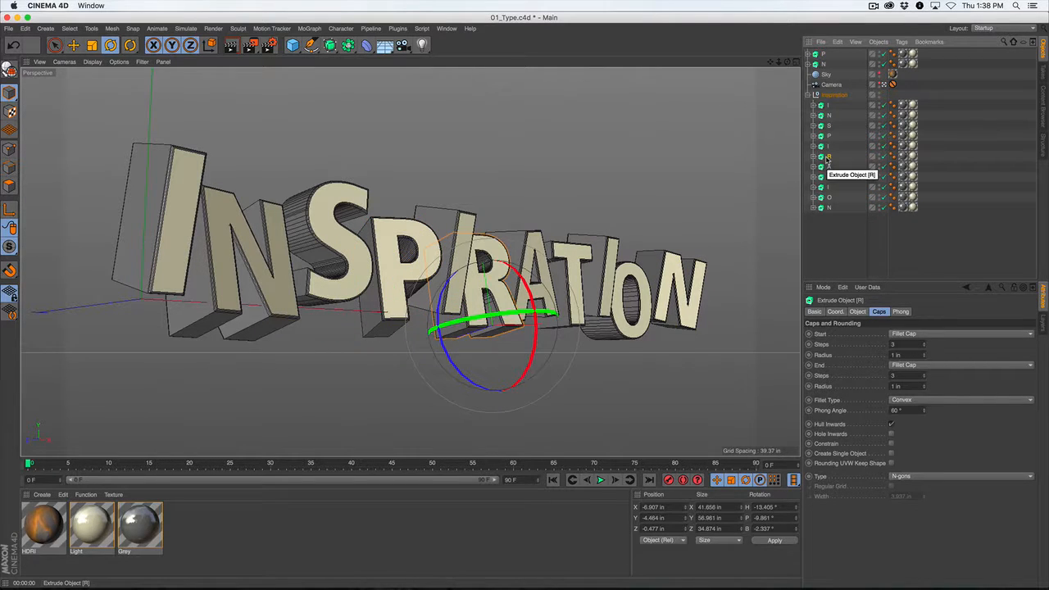
key("ctrl+v")
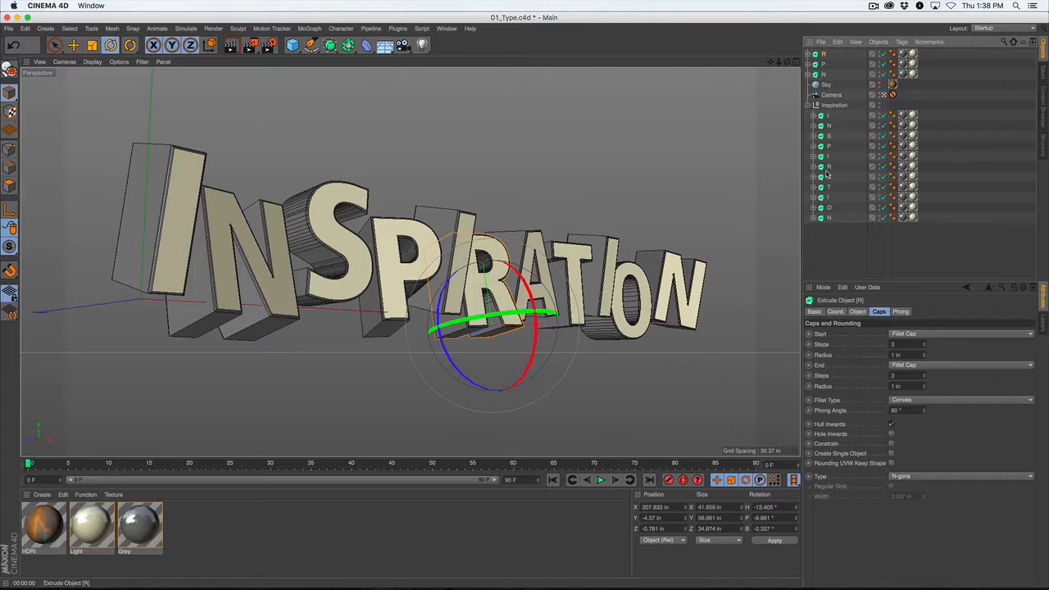
left_click(828, 188)
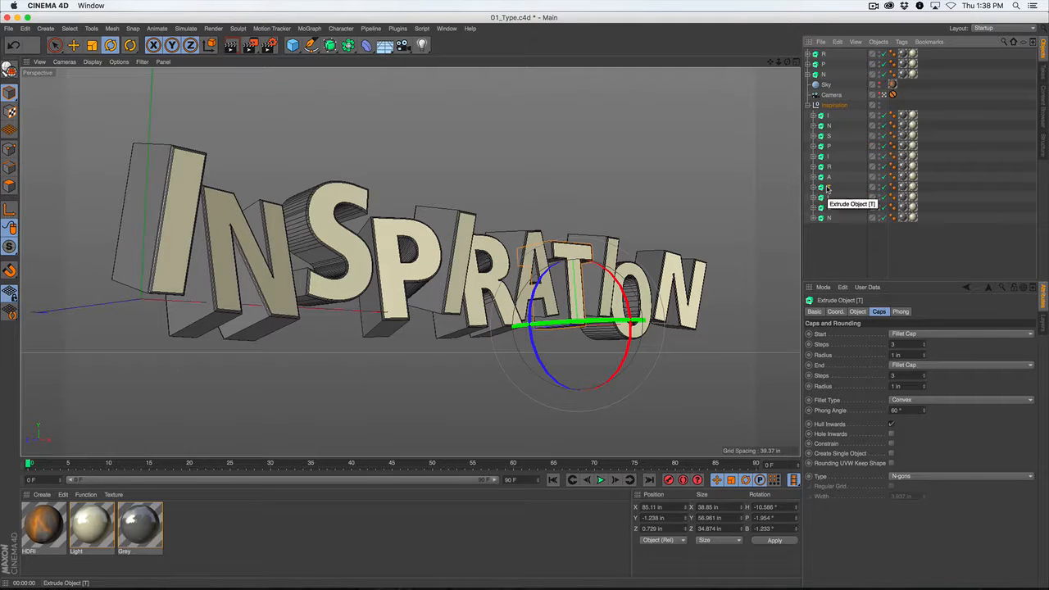
key("ctrl+v")
left_click(828, 218)
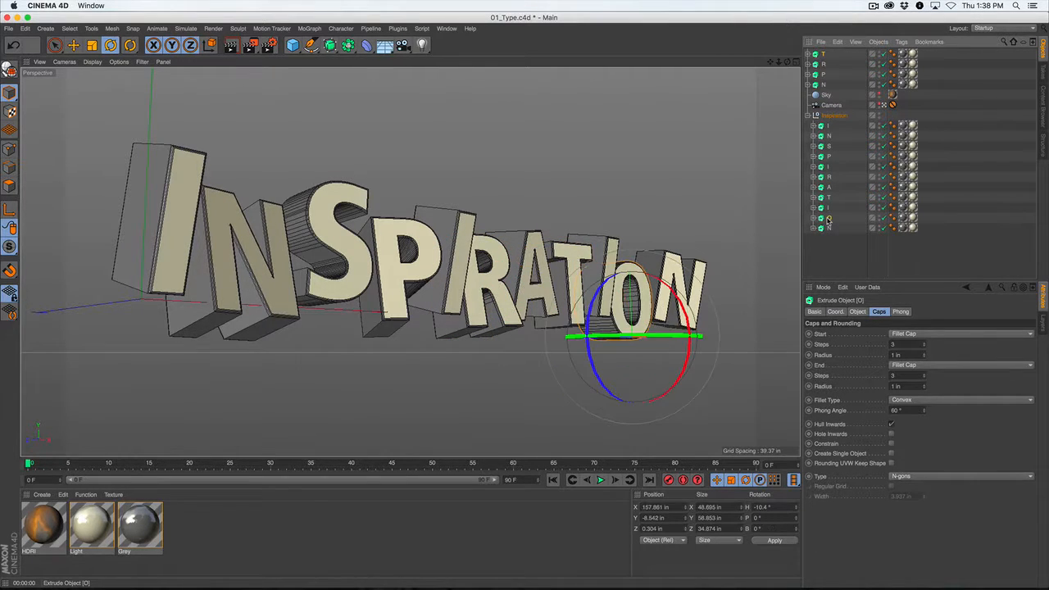
key("ctrl+v")
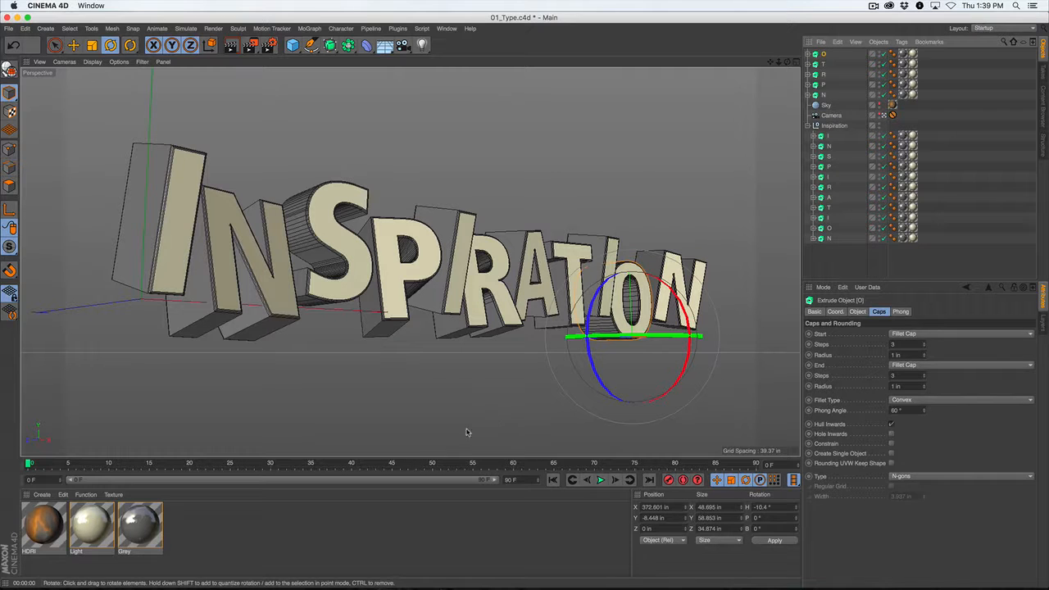
Duplicate the Grey material and rename the copy Grey_Dis1.
left_click(247, 518)
left_click(138, 524)
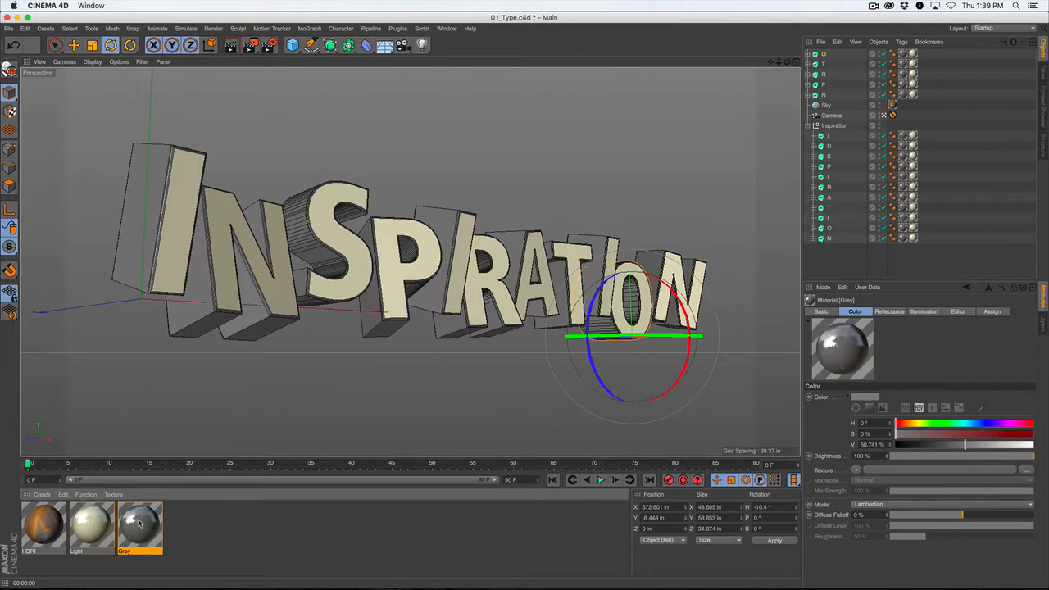
key("ctrl+c")
key("ctrl+v")
double_click(45, 525)
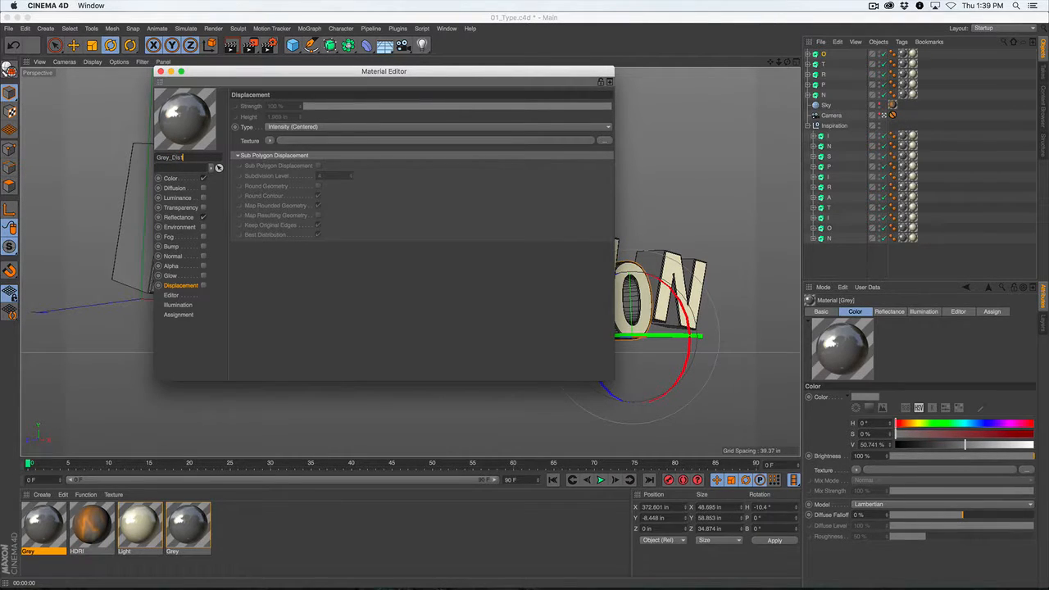
left_click(170, 178)
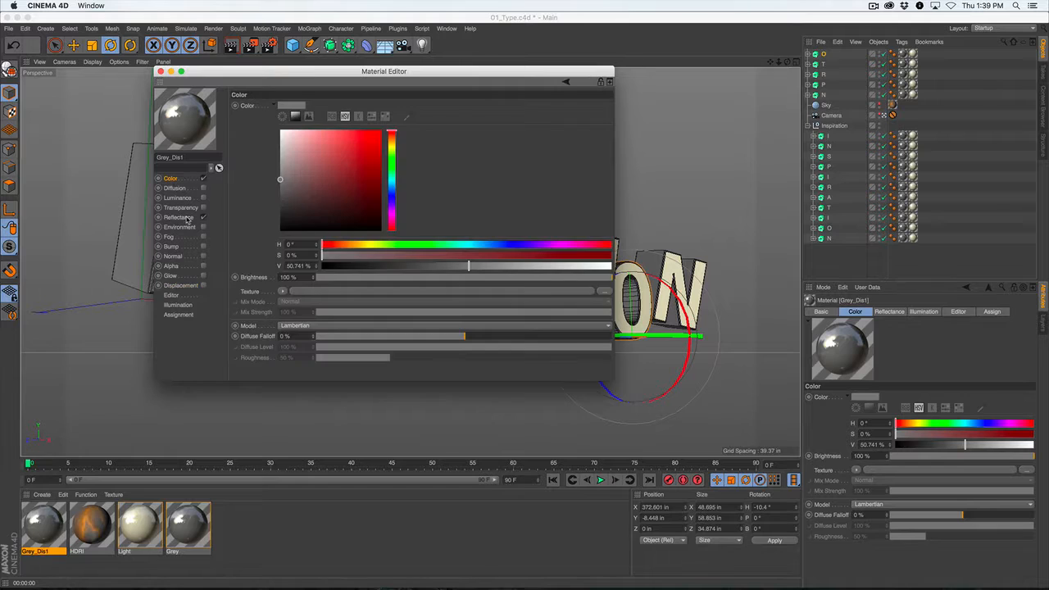
Enable displacement on the Grey_Dis1 material with the Earth surface shader as its texture.
left_click(180, 286)
left_click(205, 286)
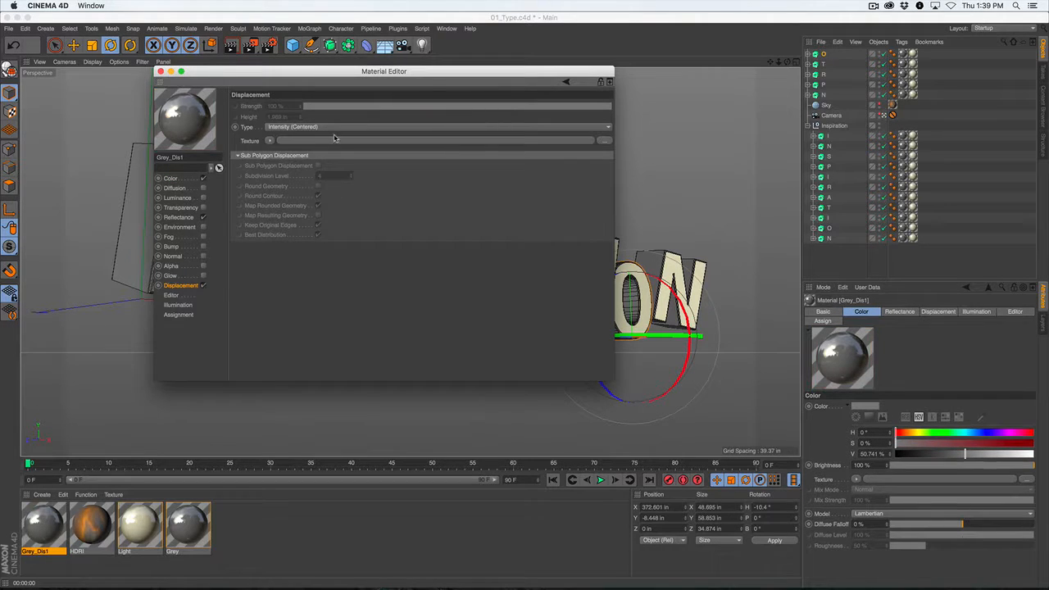
left_click(268, 141)
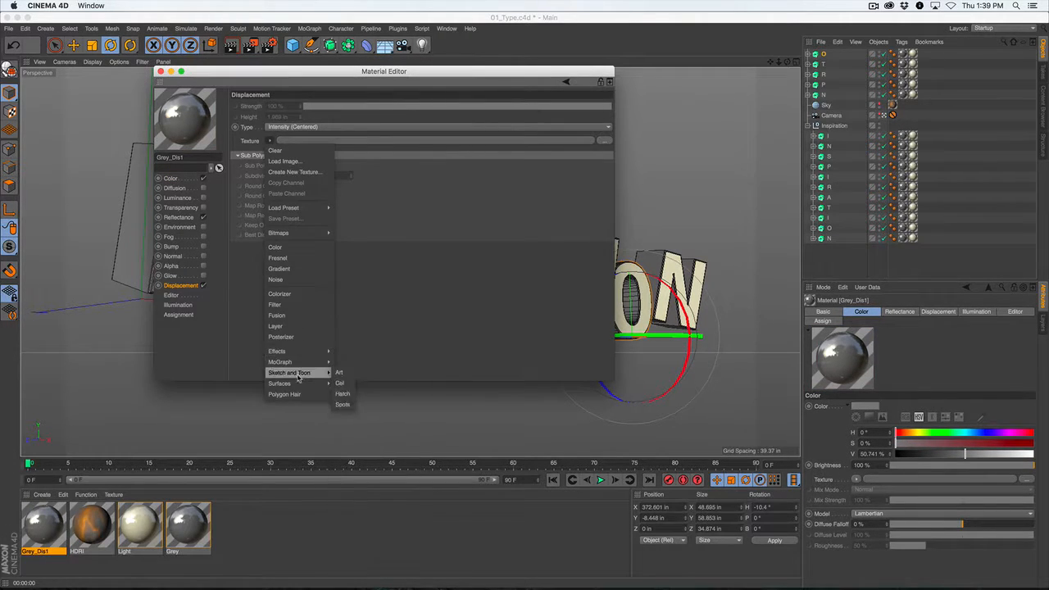
mouse_move(295, 385)
left_click(341, 387)
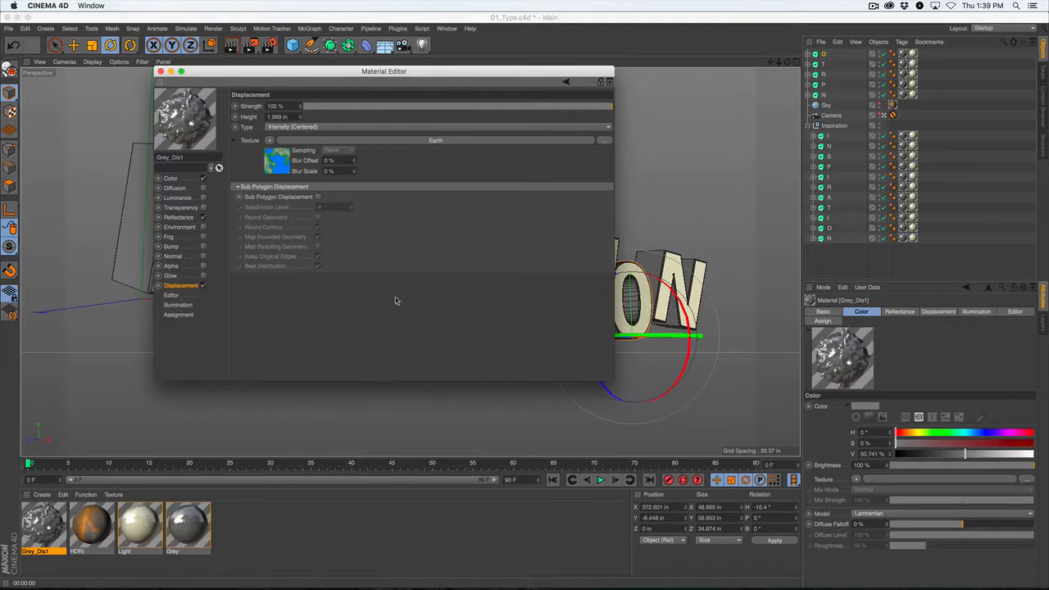
left_click_drag(331, 84, 679, 141)
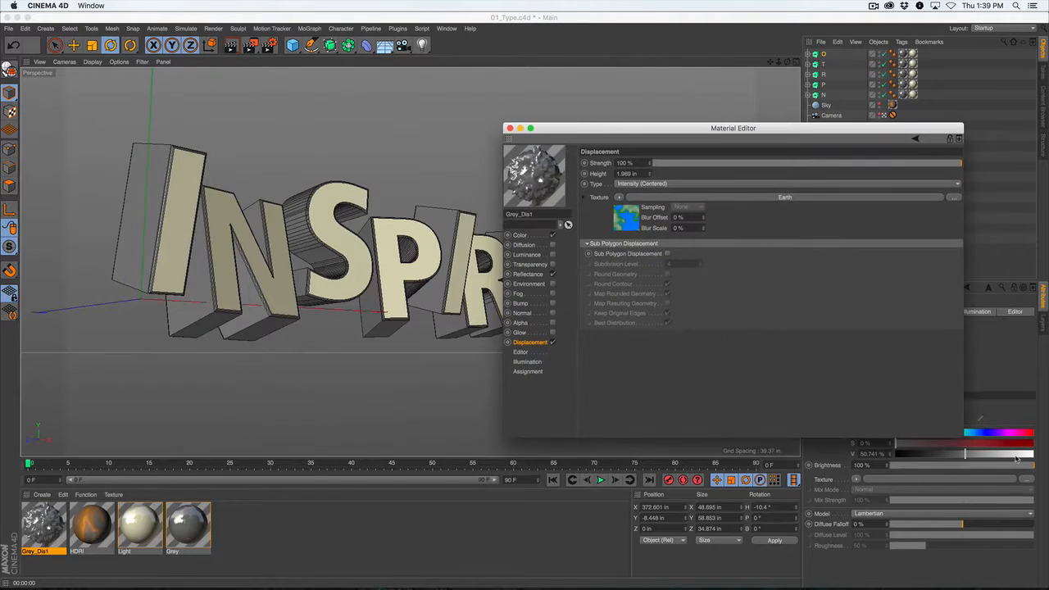
left_click_drag(960, 432, 847, 449)
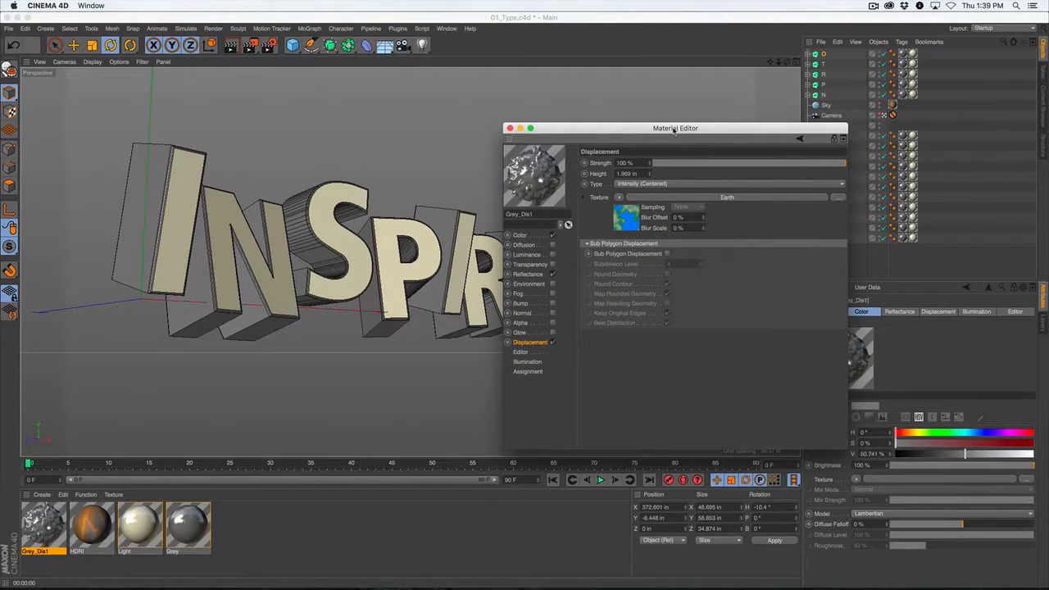
left_click_drag(673, 129, 790, 163)
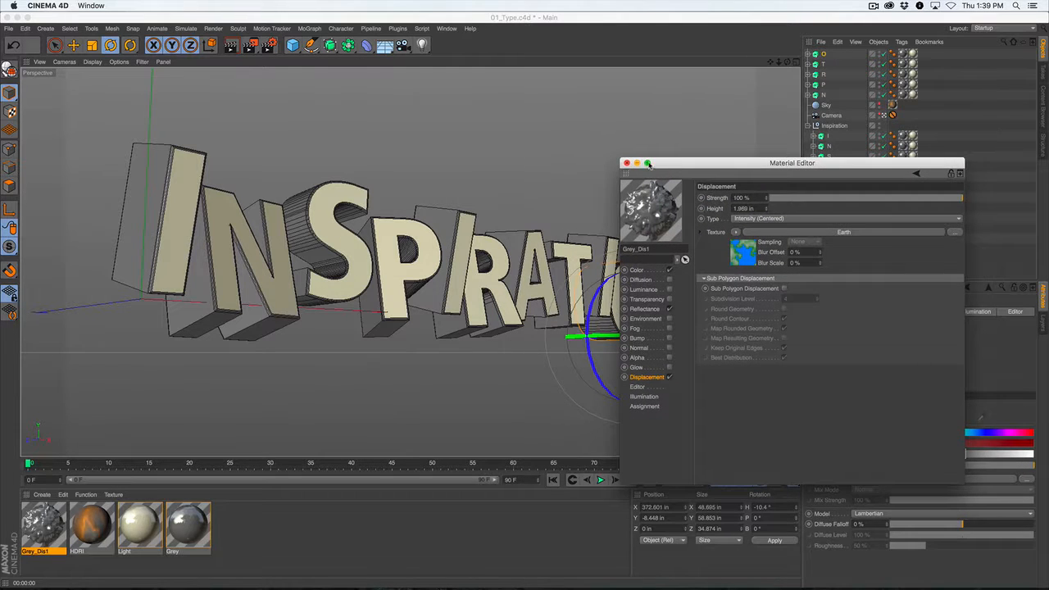
left_click(637, 163)
Replace the Grey material with Grey_Dis1 on the duplicated N, P, R, T and O letters.
left_click(902, 96)
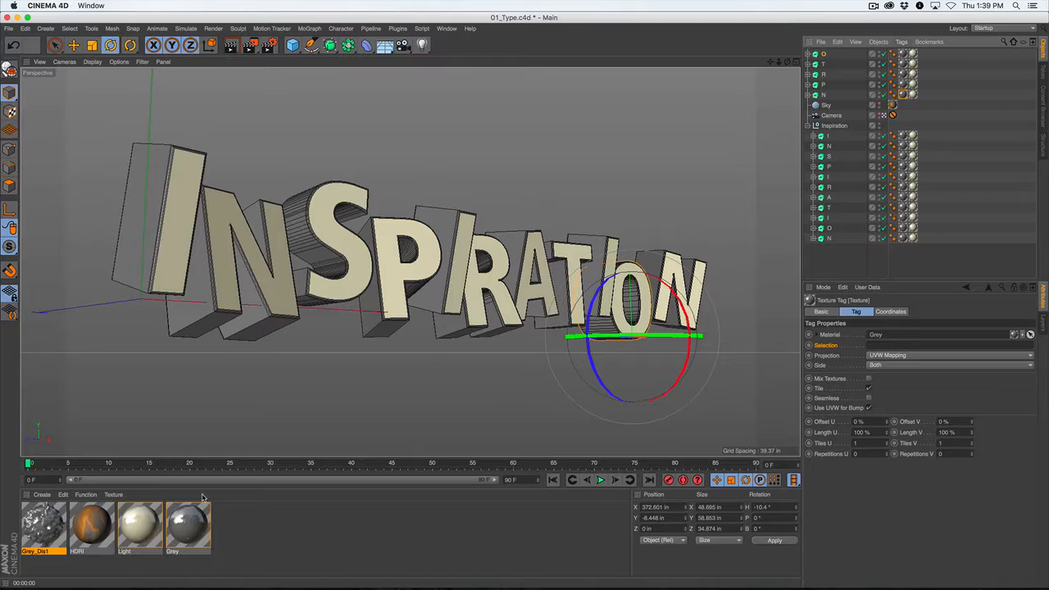
left_click(54, 524)
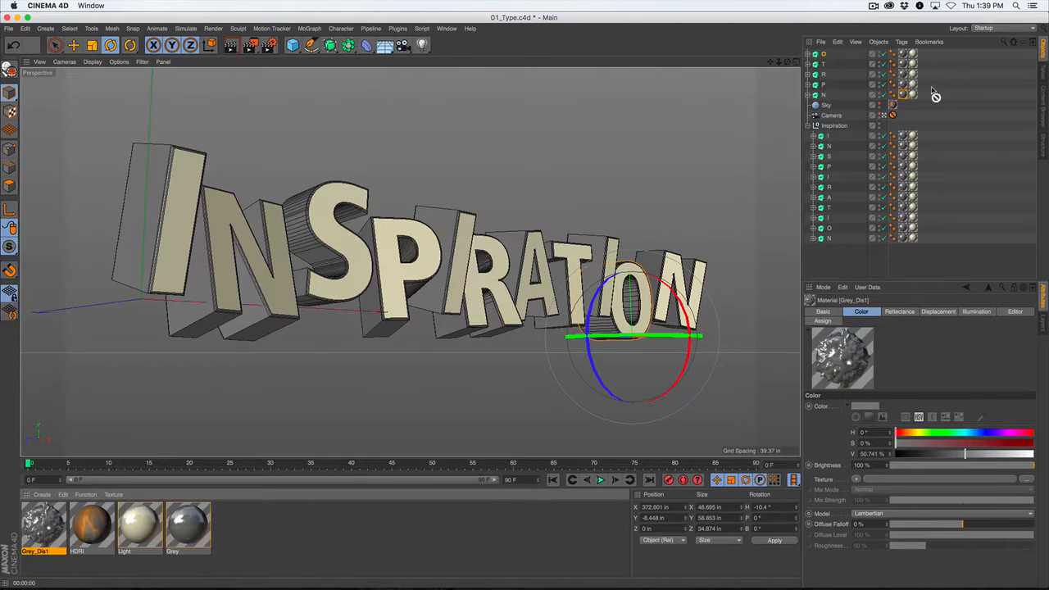
left_click_drag(902, 93, 903, 96)
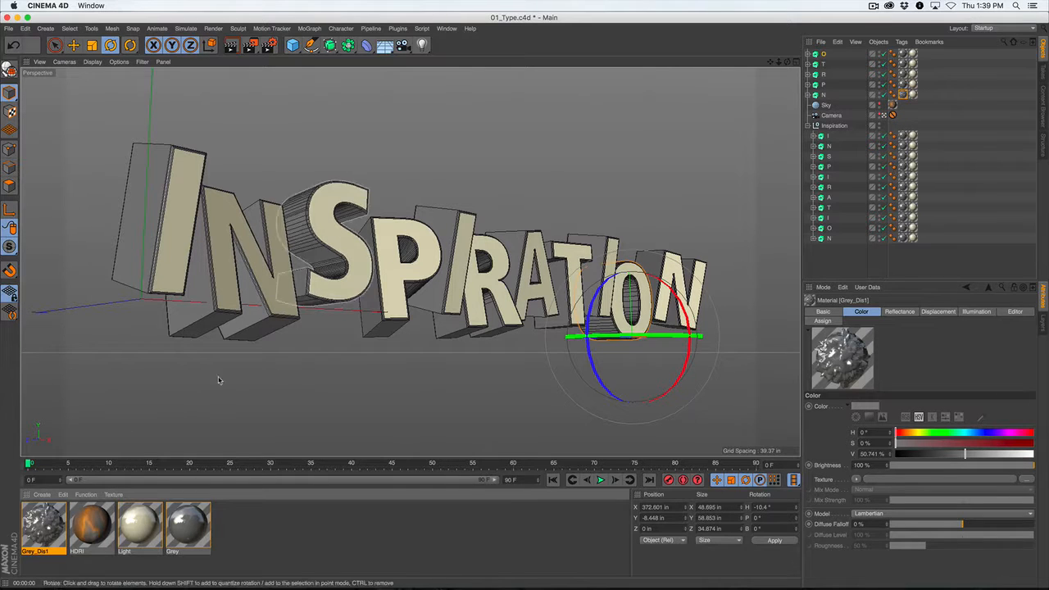
left_click_drag(33, 535, 904, 85)
left_click_drag(45, 519, 903, 73)
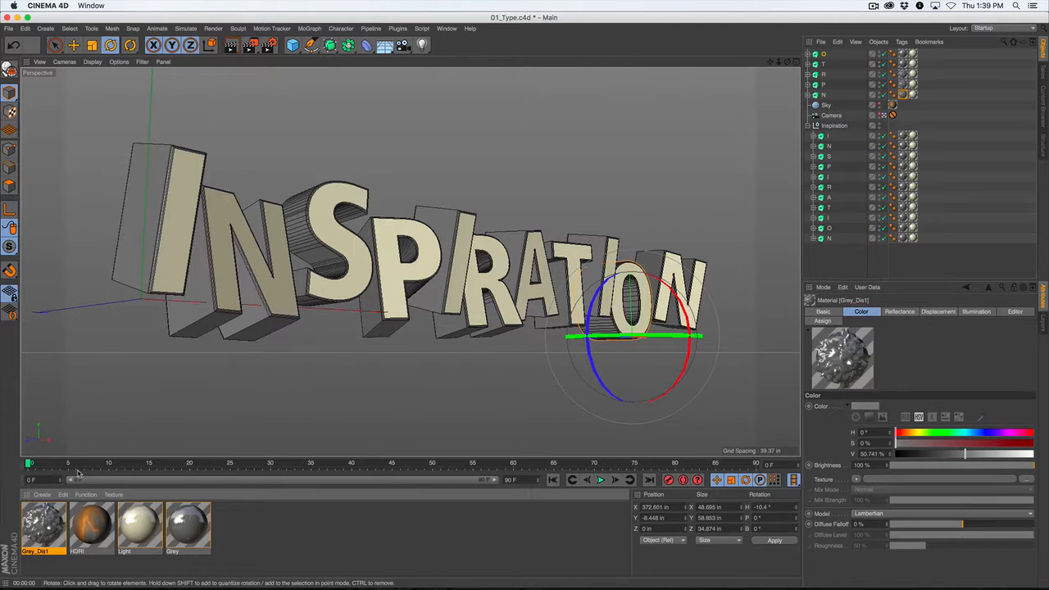
left_click_drag(45, 525, 903, 65)
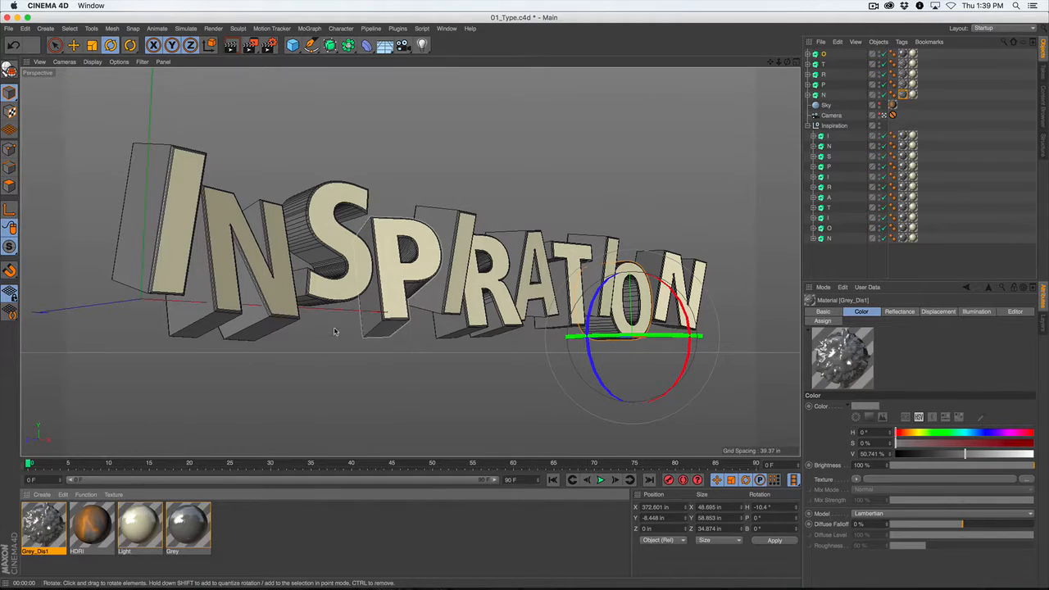
left_click_drag(39, 533, 903, 54)
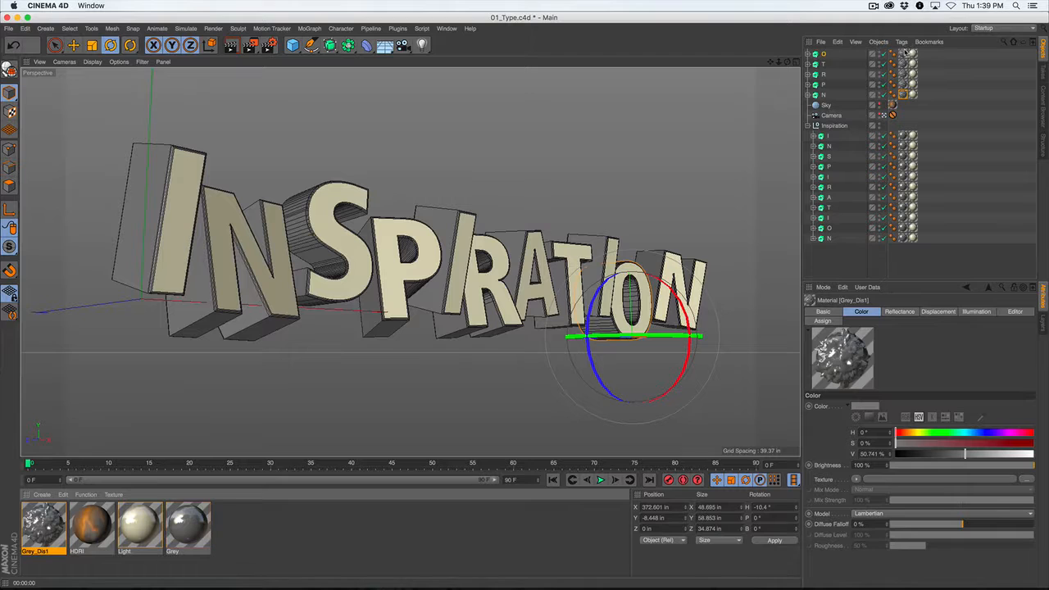
Turn on the Interactive Render Region over the text and deselect all objects.
left_click(250, 45)
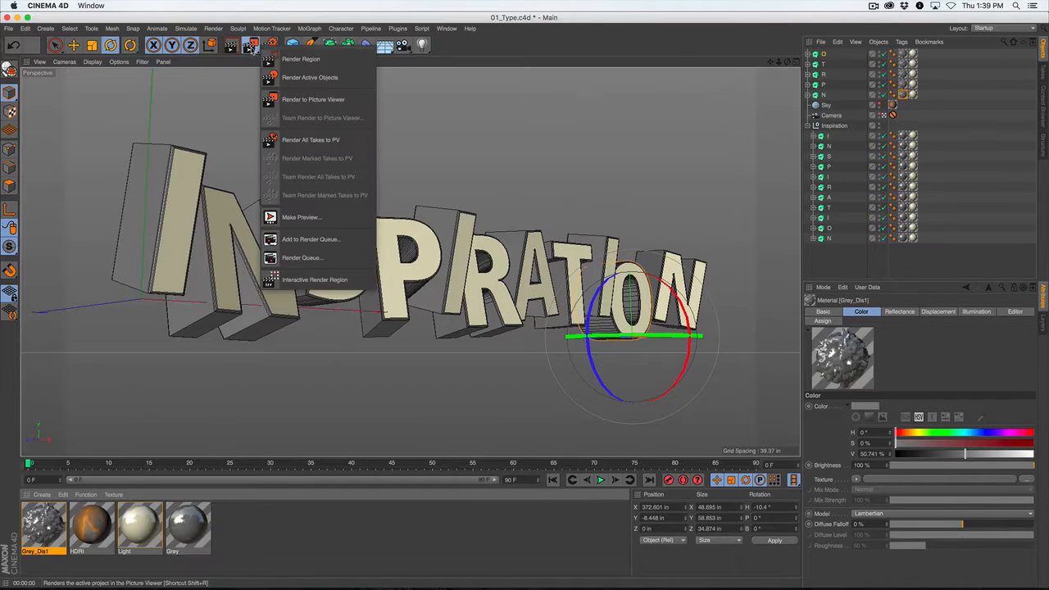
left_click(297, 279)
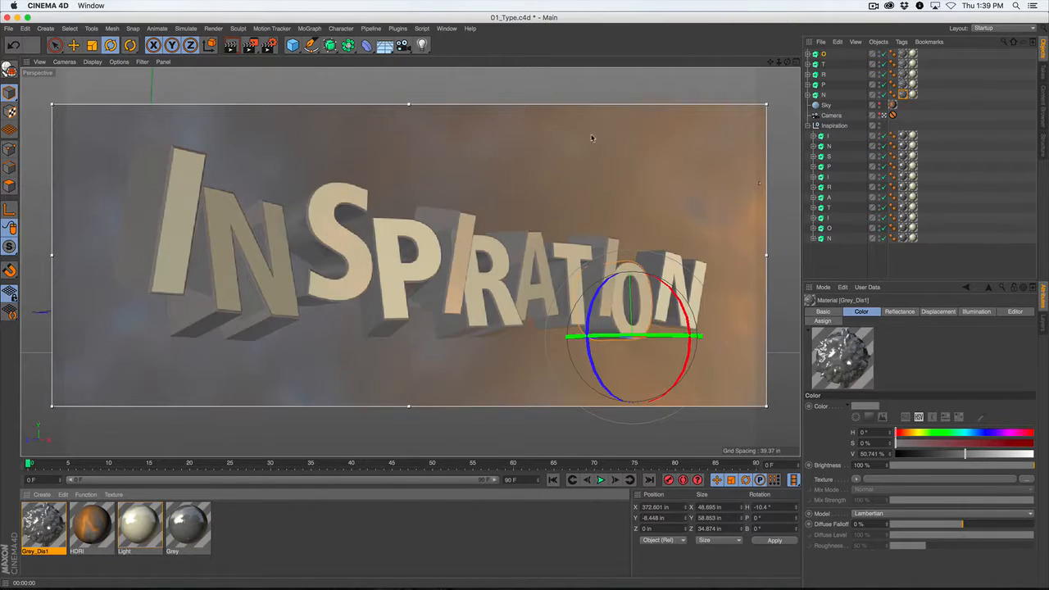
left_click(913, 145)
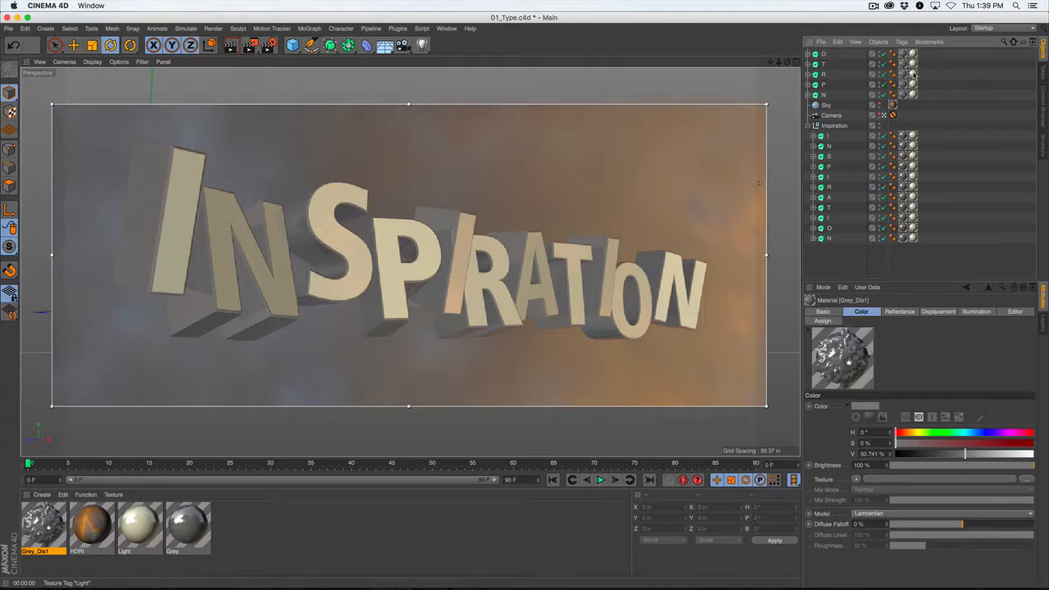
Set the displacement height of the Grey_Dis1 material to 32.969 in, keeping the rendered text in view.
left_click(903, 55)
double_click(44, 529)
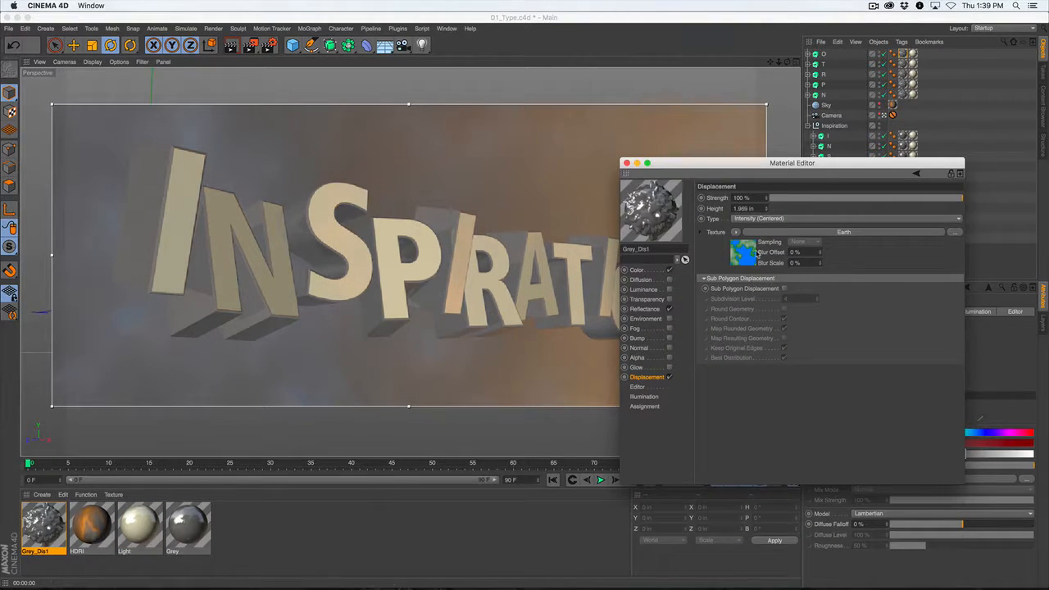
left_click_drag(730, 167, 794, 217)
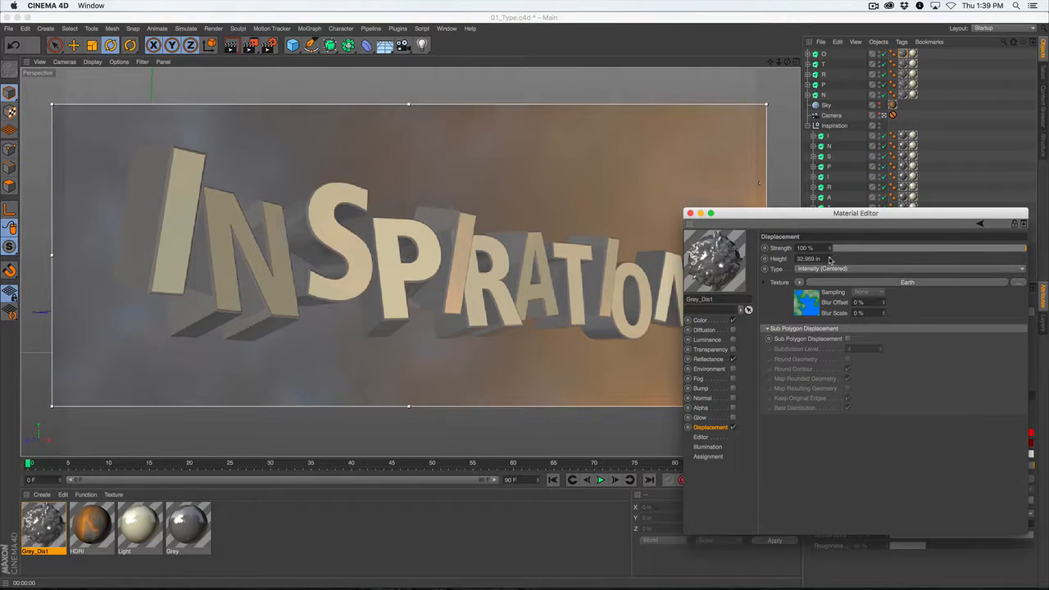
left_click_drag(764, 224, 771, 167)
left_click_drag(1011, 485, 907, 438)
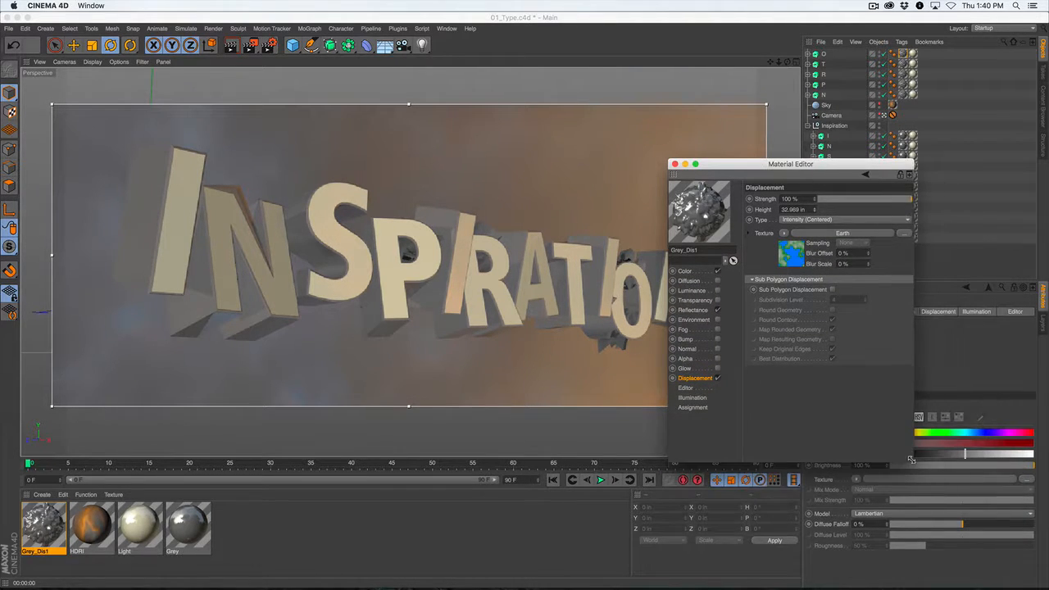
Try a displacement height of 64.969 in with the Red / Green type on the Grey_Dis1 material.
left_click_drag(781, 165, 884, 146)
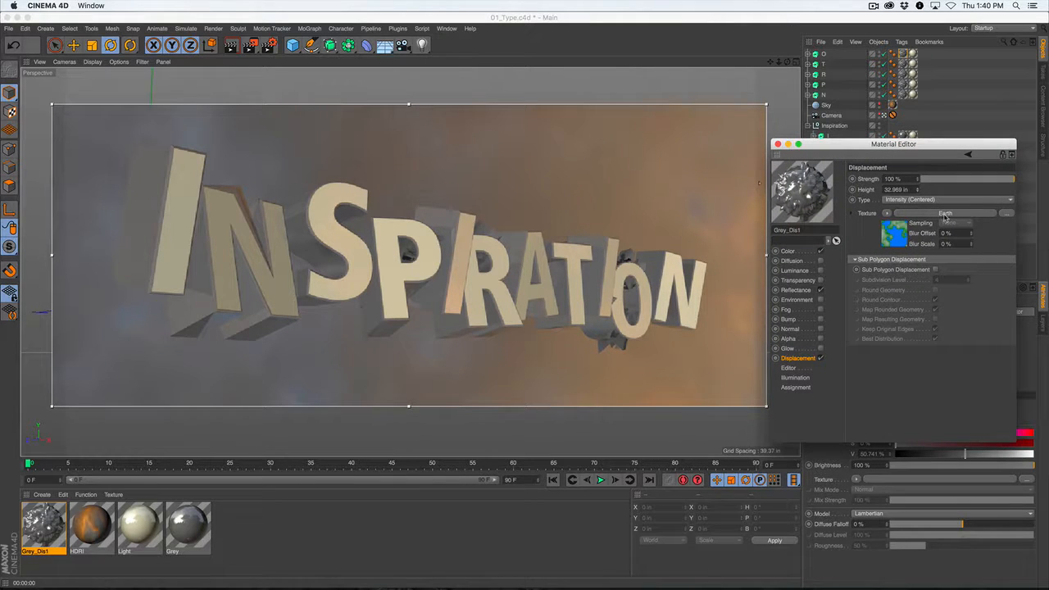
left_click_drag(918, 189, 918, 191)
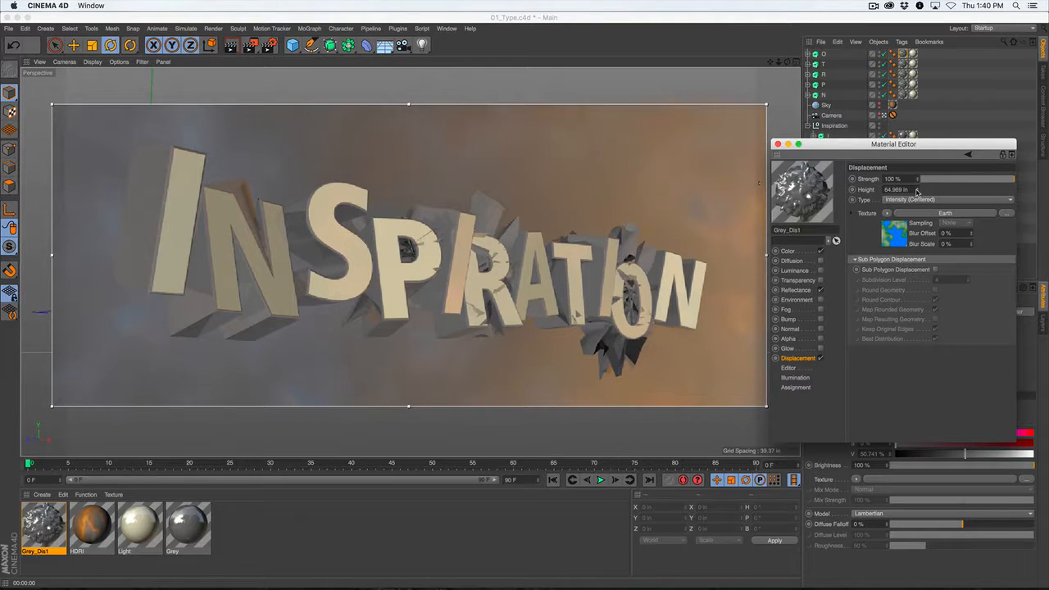
left_click(929, 201)
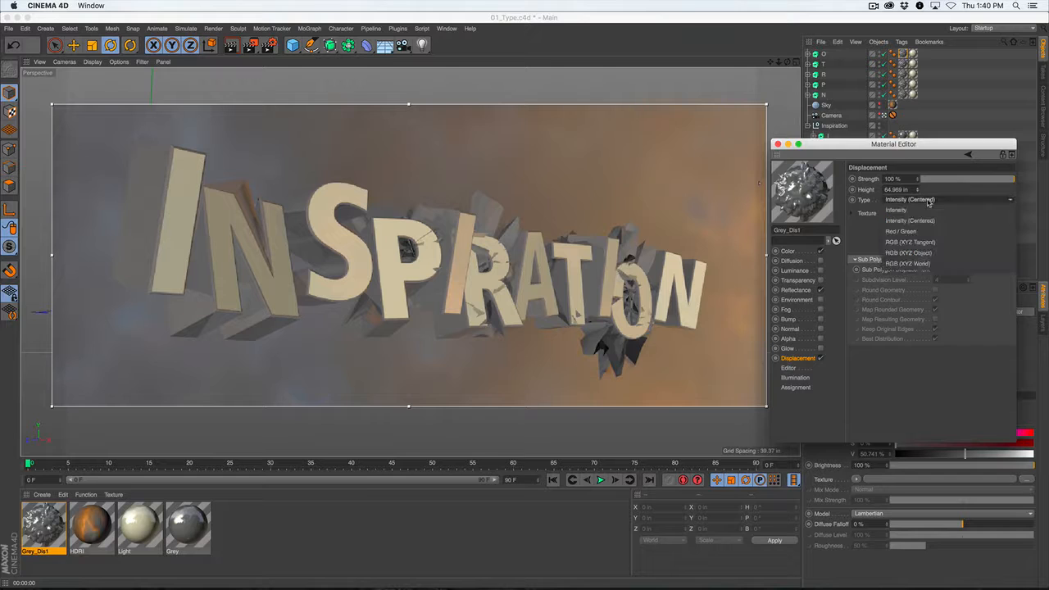
left_click(929, 234)
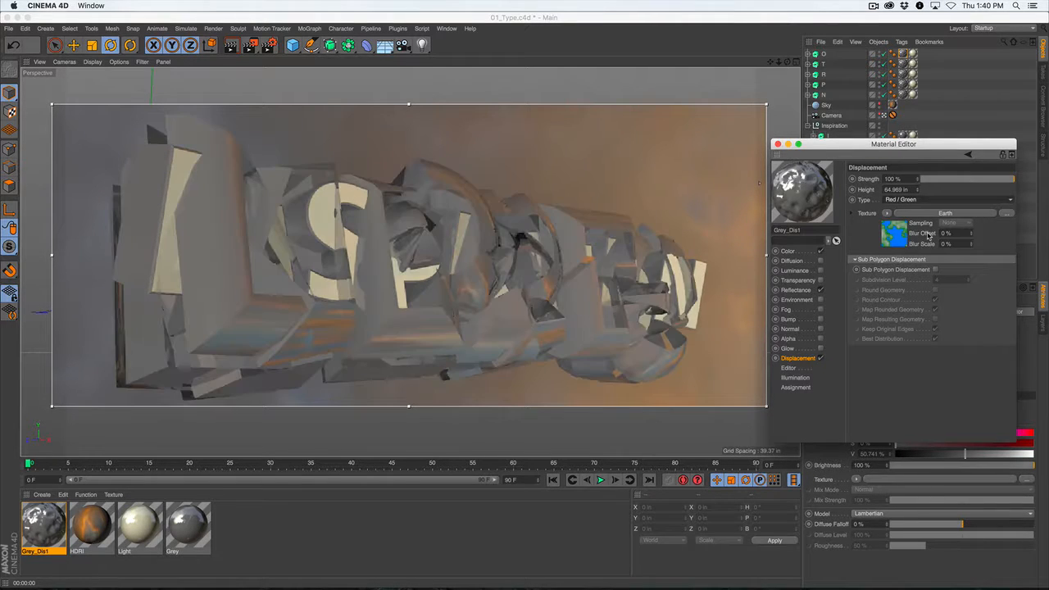
Set the Grey_Dis1 displacement type to RGB (XYZ Tangent) and its height to 14.969 in, then close the material's settings.
left_click(934, 200)
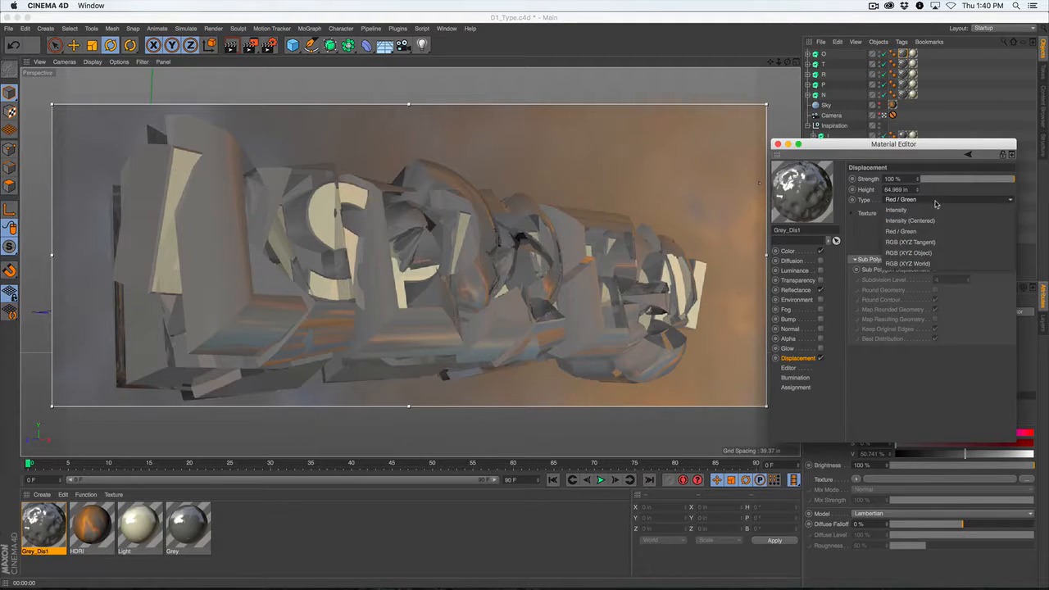
left_click(932, 239)
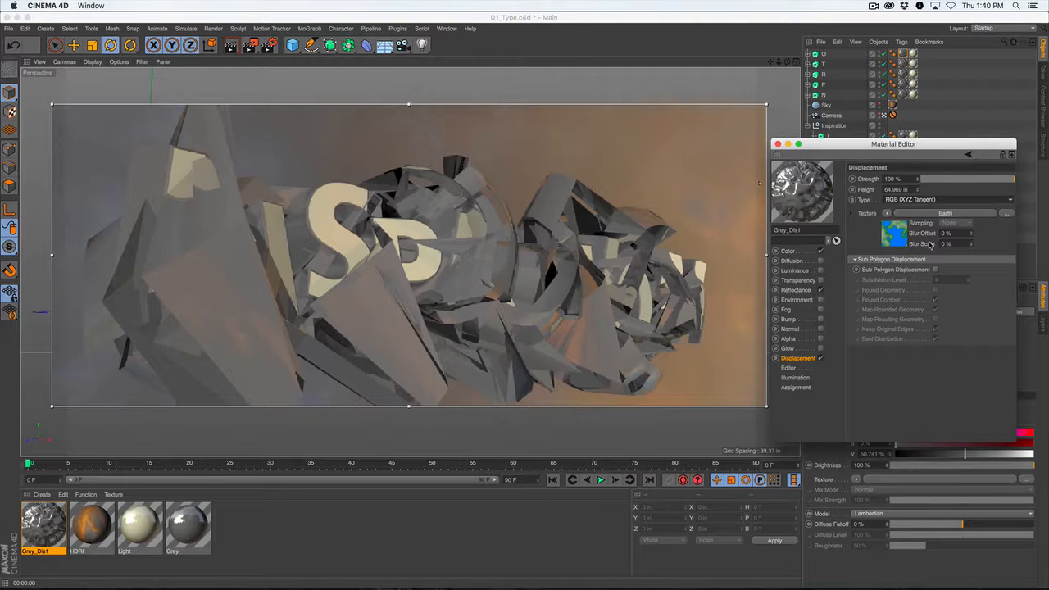
left_click_drag(918, 190, 918, 208)
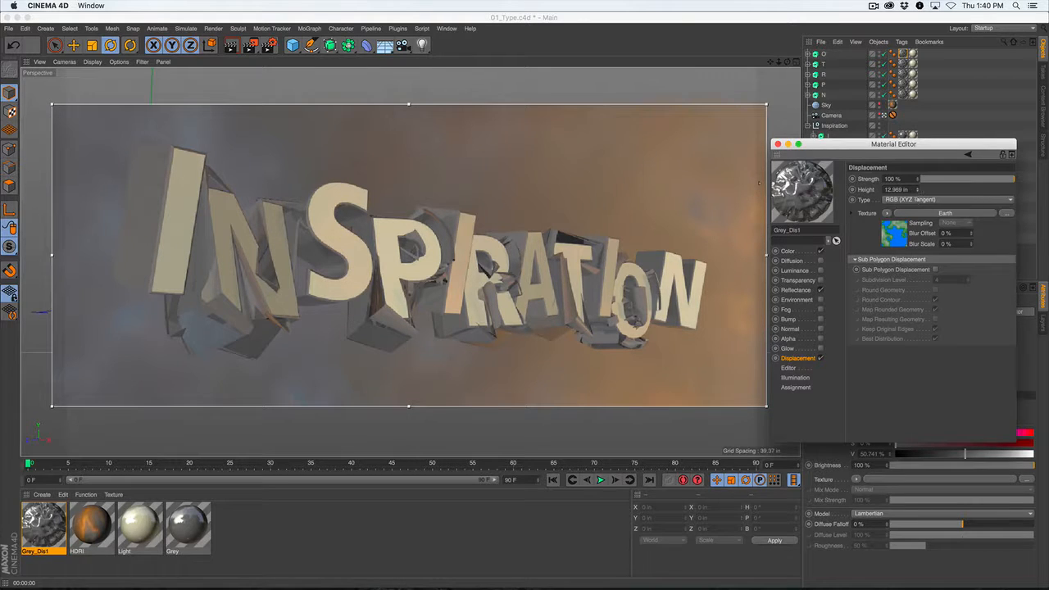
left_click_drag(919, 191, 920, 191)
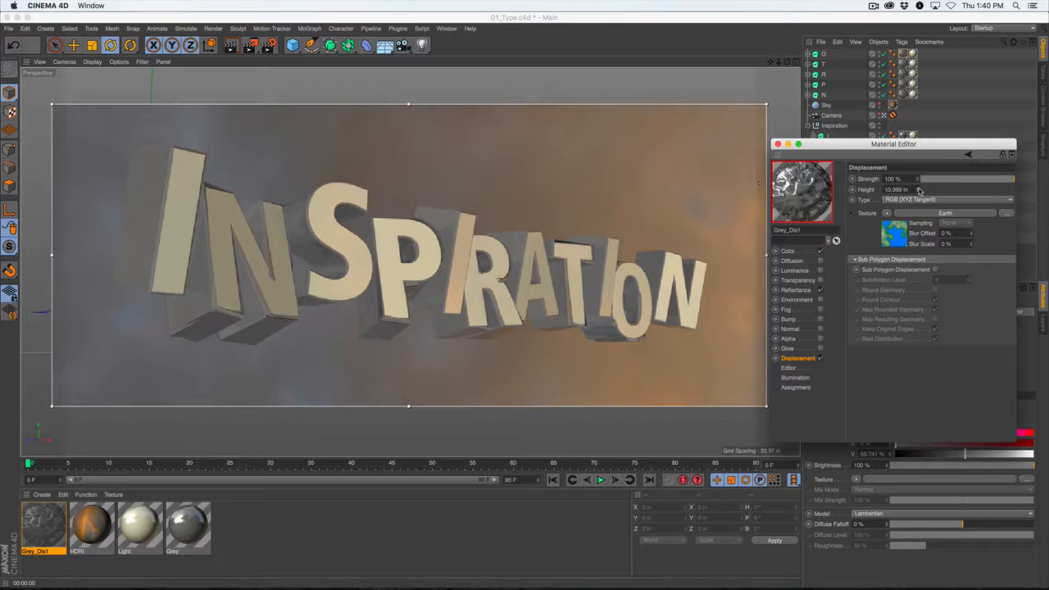
left_click(919, 190)
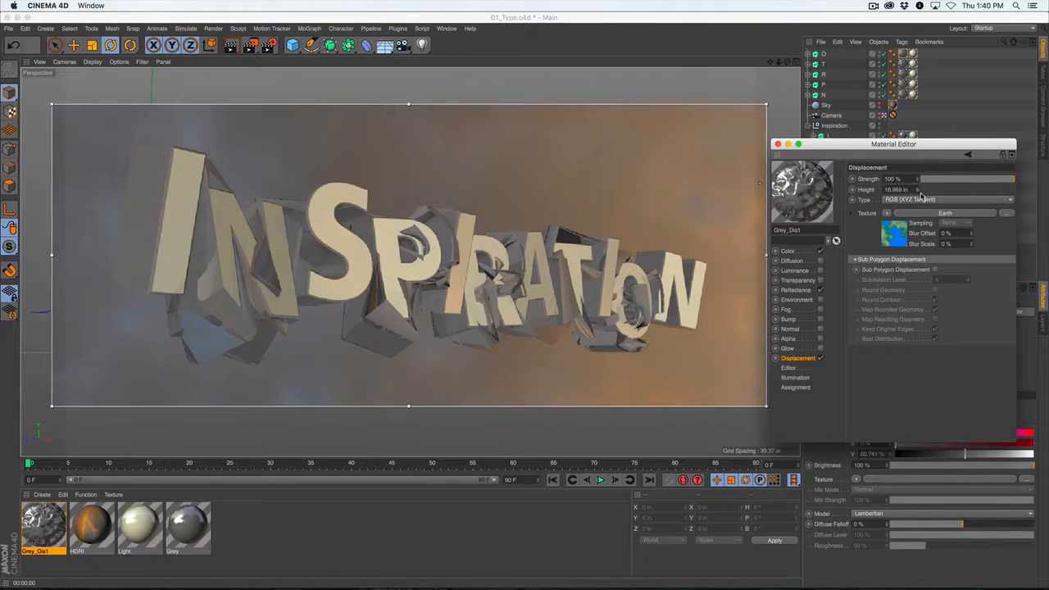
left_click(918, 192)
left_click(918, 192)
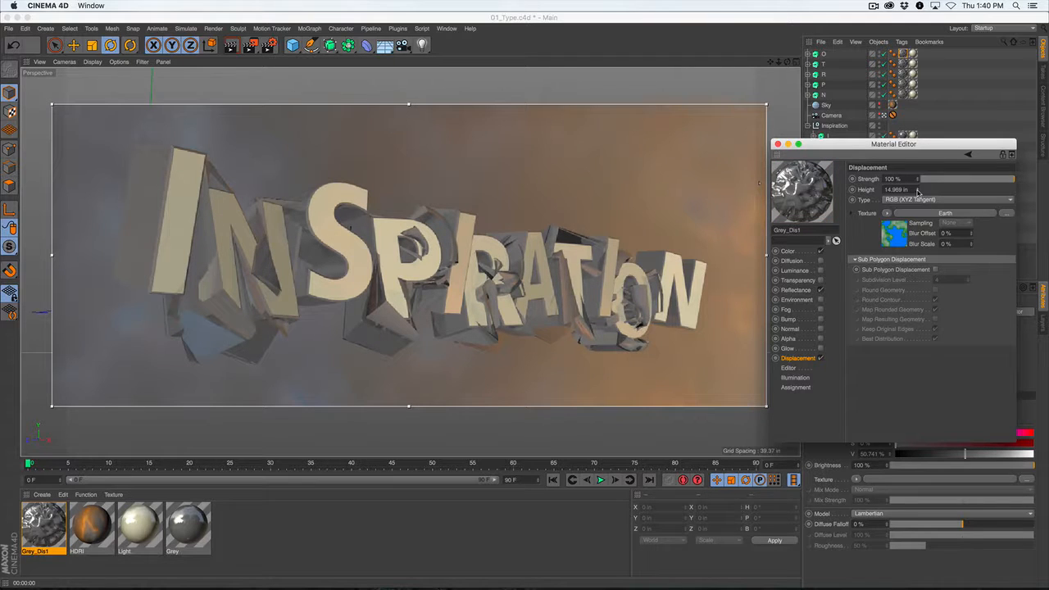
left_click(778, 143)
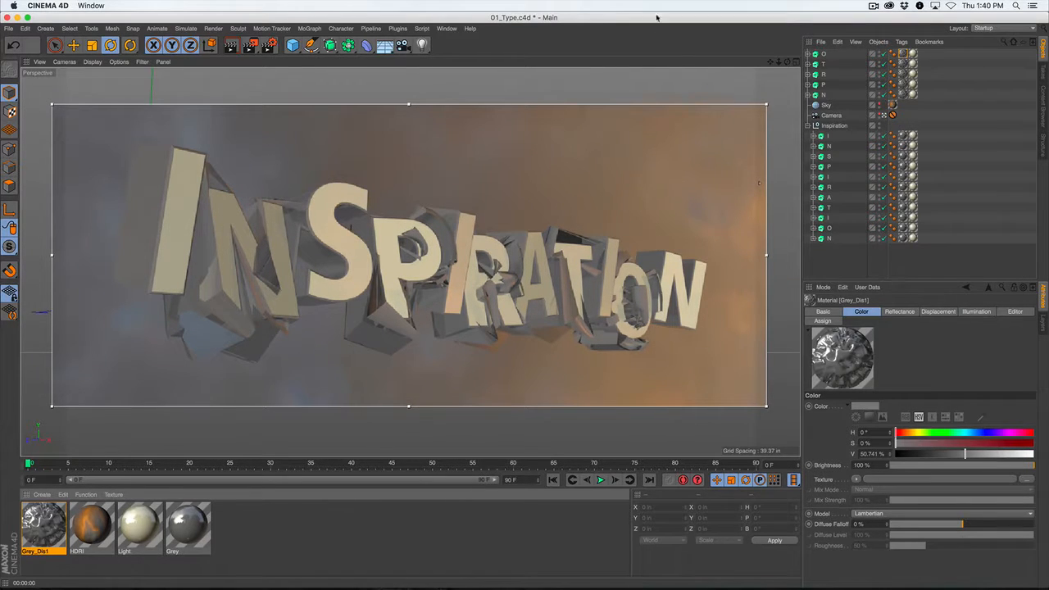
Duplicate the S, the I between P and R, and the final N from the Inspiration group to the top of the object hierarchy.
left_click(823, 158)
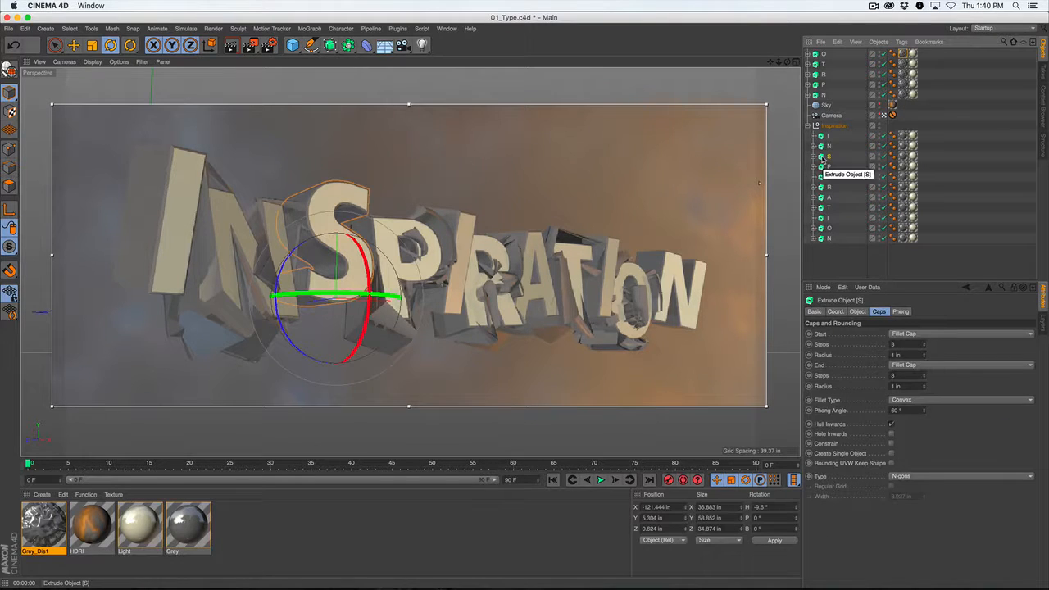
scroll(823, 158, "up", 1)
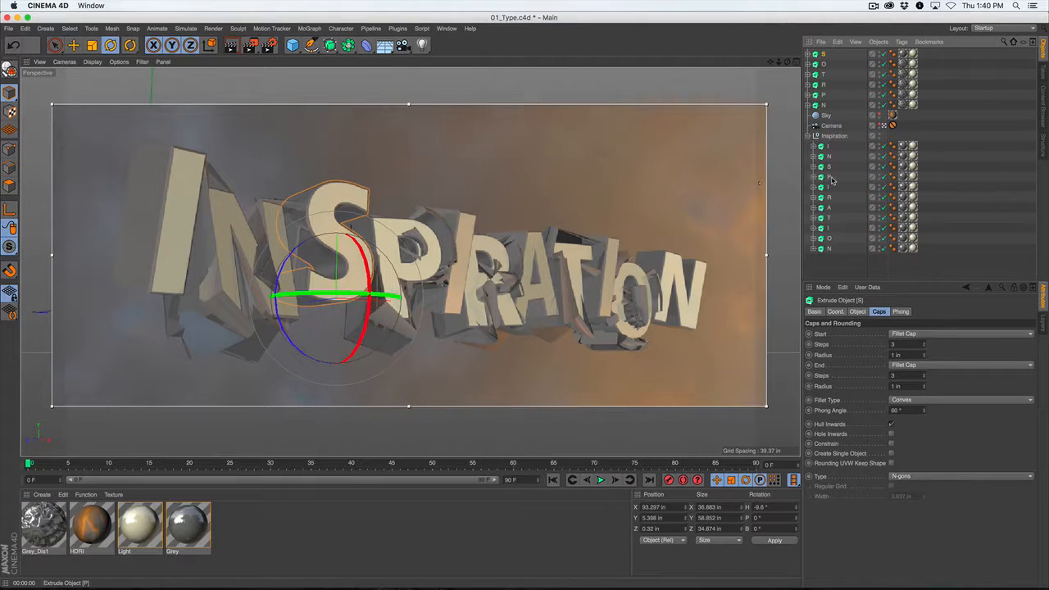
left_click(828, 188)
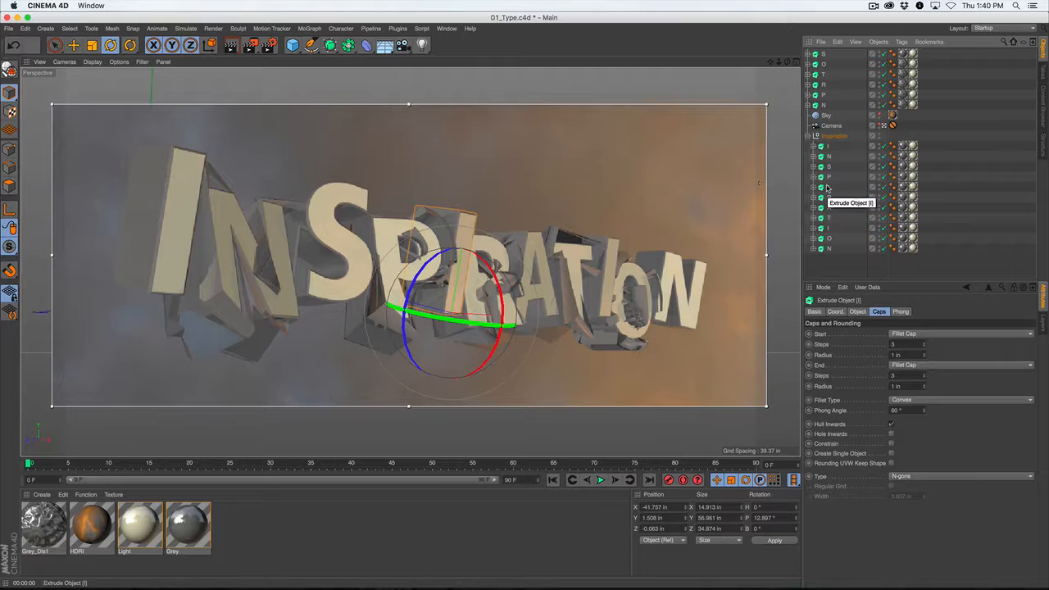
scroll(827, 188, "up", 1)
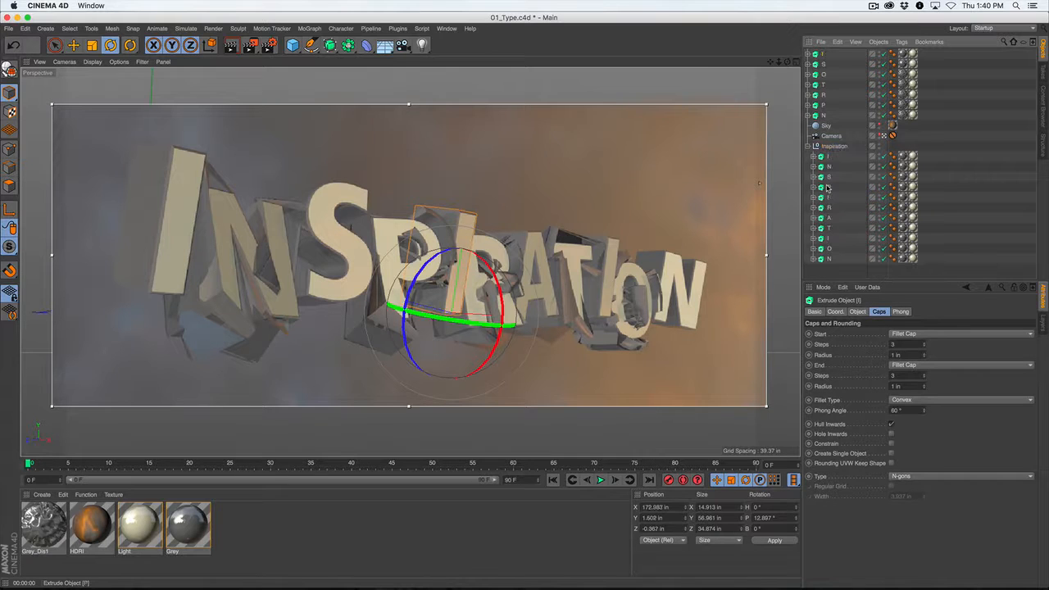
left_click(829, 259)
key("super+c")
key("super+v")
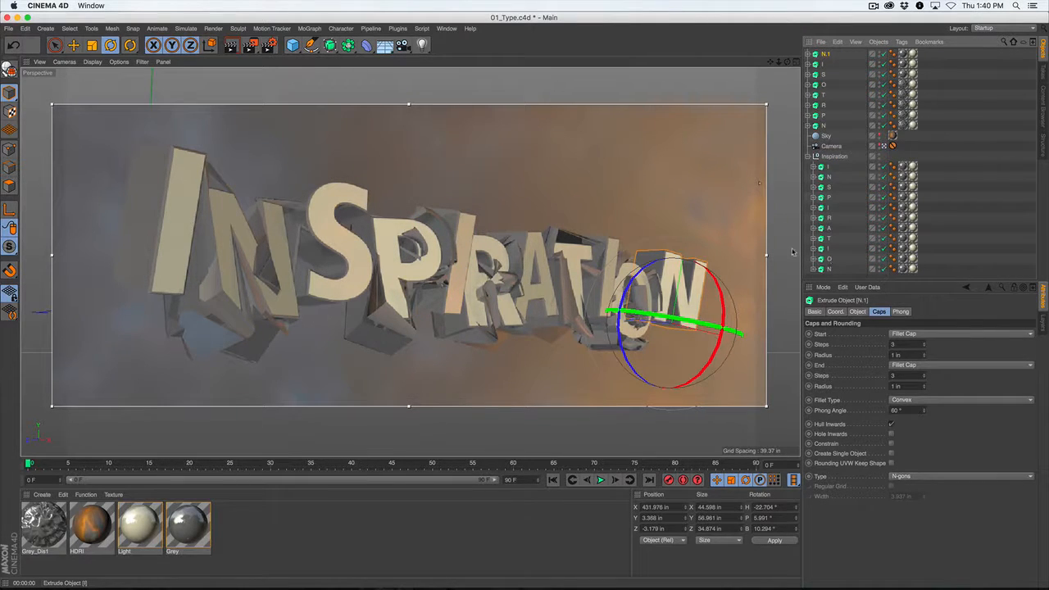
Duplicate the Grey_Dis1 material and rename the copy Grey_Dis2.
left_click(49, 525)
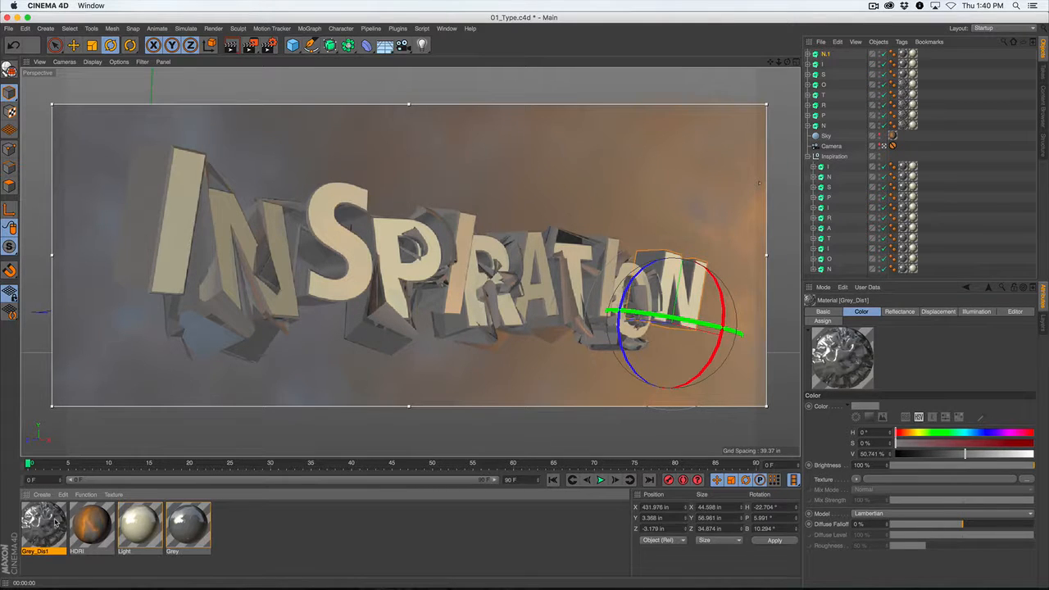
key("super+c")
key("super+v")
double_click(40, 532)
left_click(182, 157)
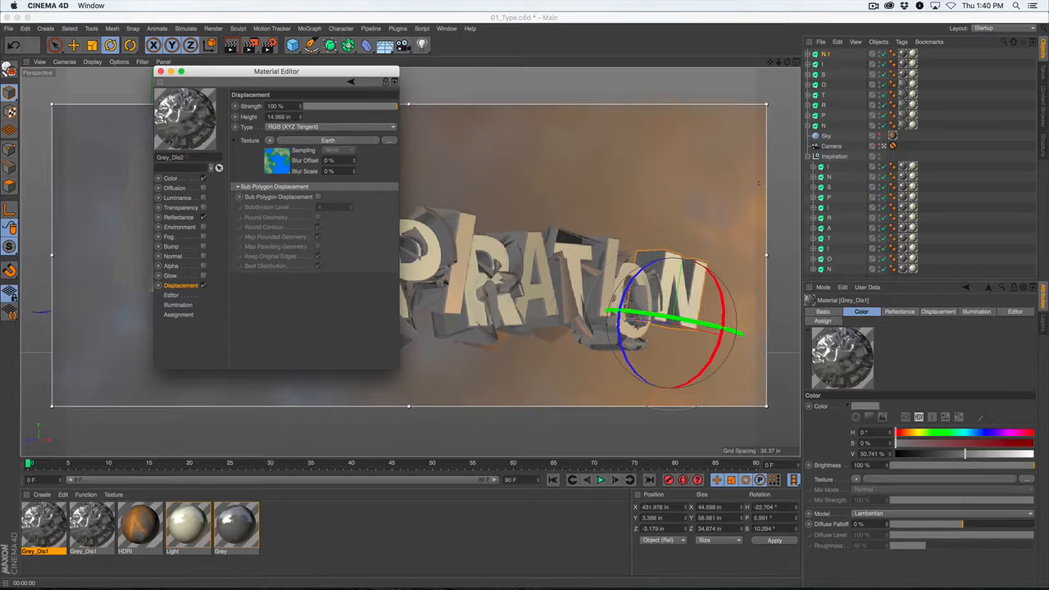
Set the displacement texture of Grey_Dis2 to the Rust surface shader and close the material's settings.
left_click(270, 140)
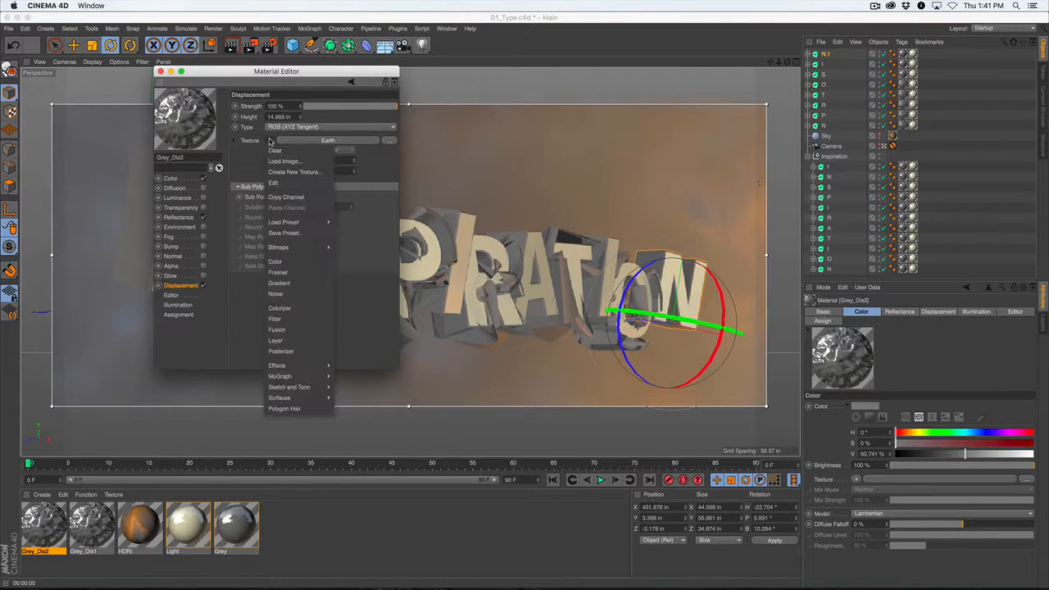
mouse_move(288, 400)
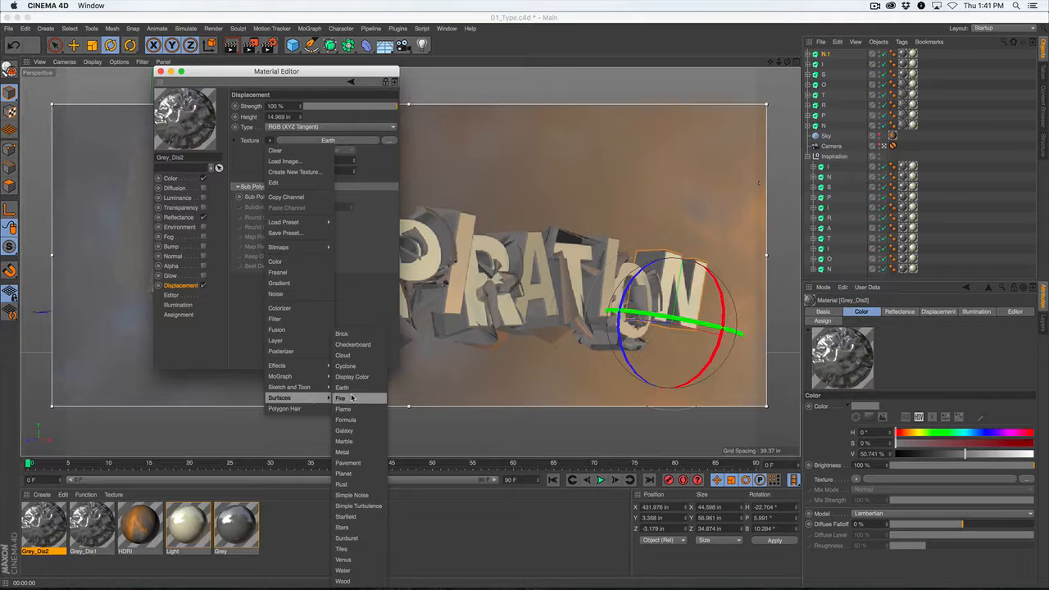
left_click(350, 483)
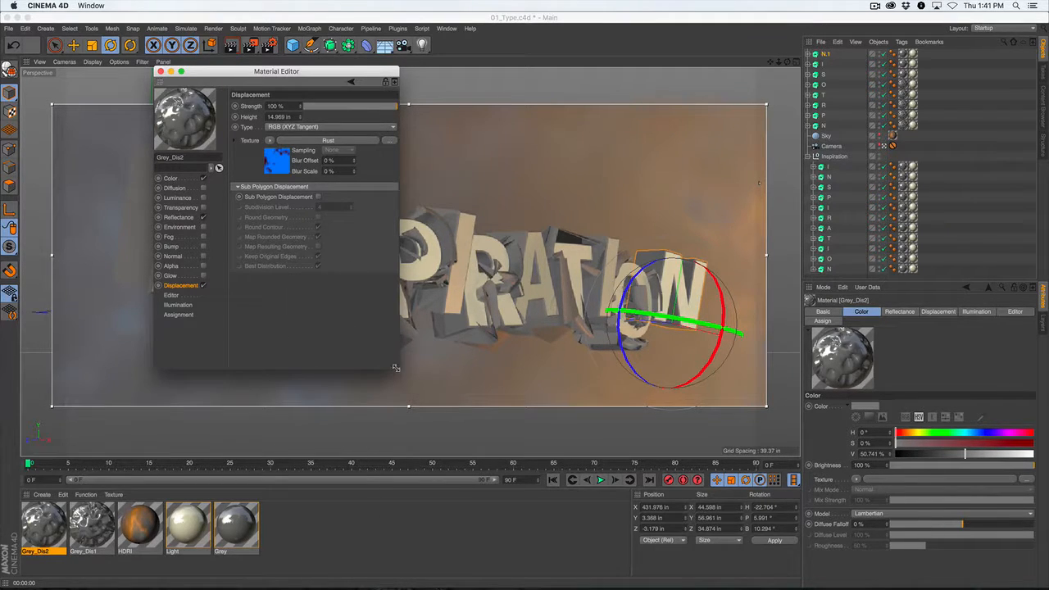
left_click_drag(398, 368, 429, 388)
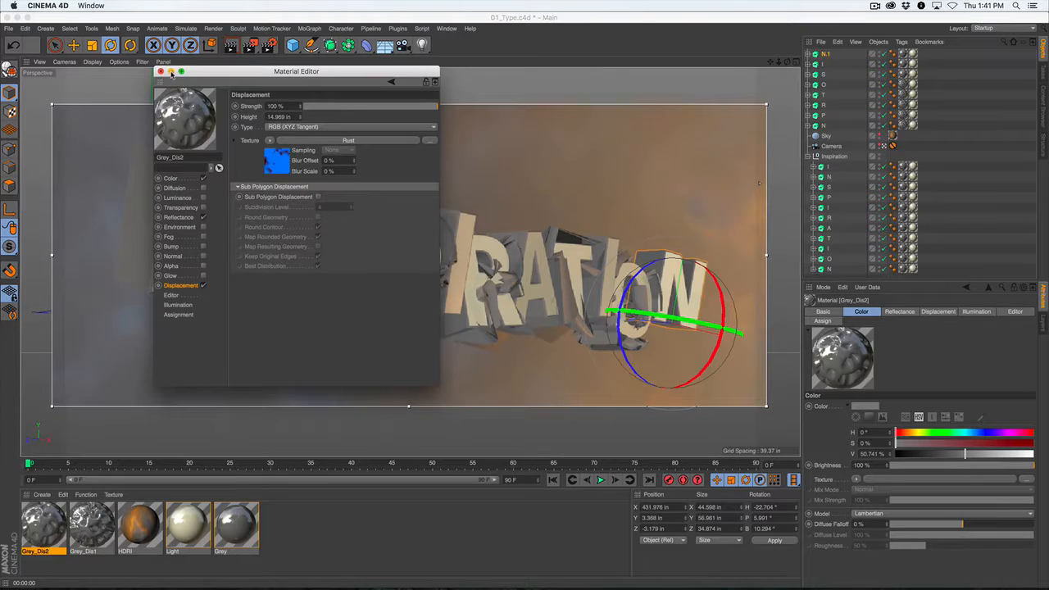
left_click(170, 71)
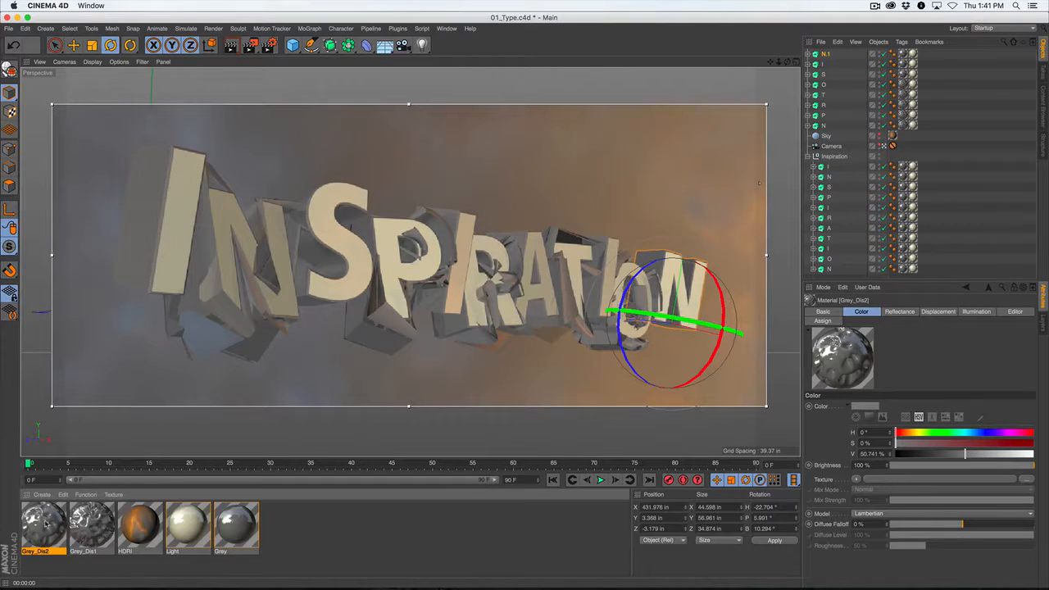
Replace the Grey material with Grey_Dis2 on the duplicated S, I and N.1 letters, and disable the duplicated N, P, R, T and O.
left_click_drag(41, 525, 903, 74)
left_click_drag(45, 525, 901, 62)
left_click_drag(49, 523, 903, 53)
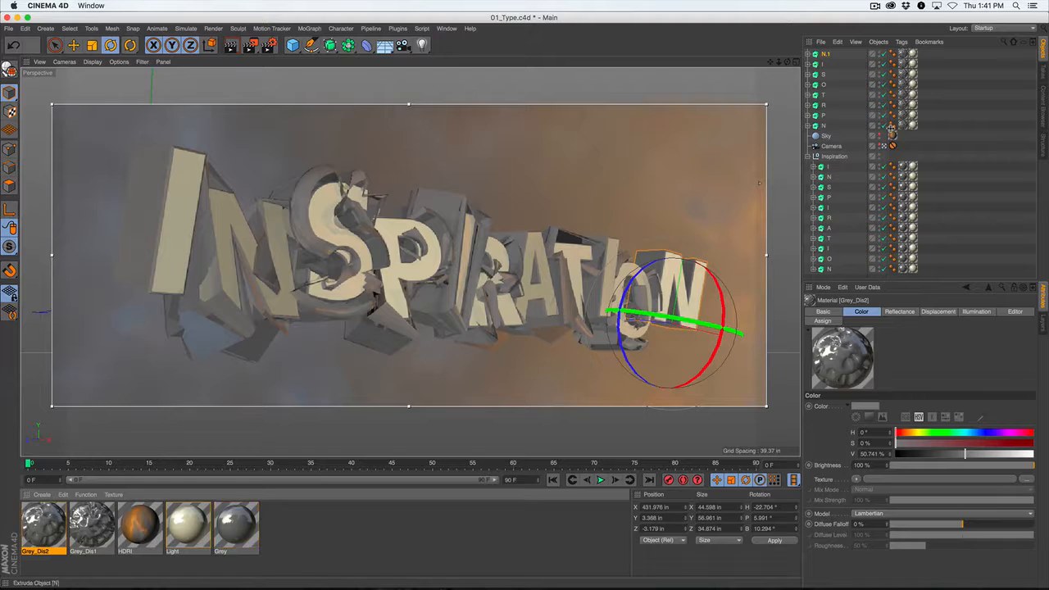
left_click_drag(884, 126, 884, 86)
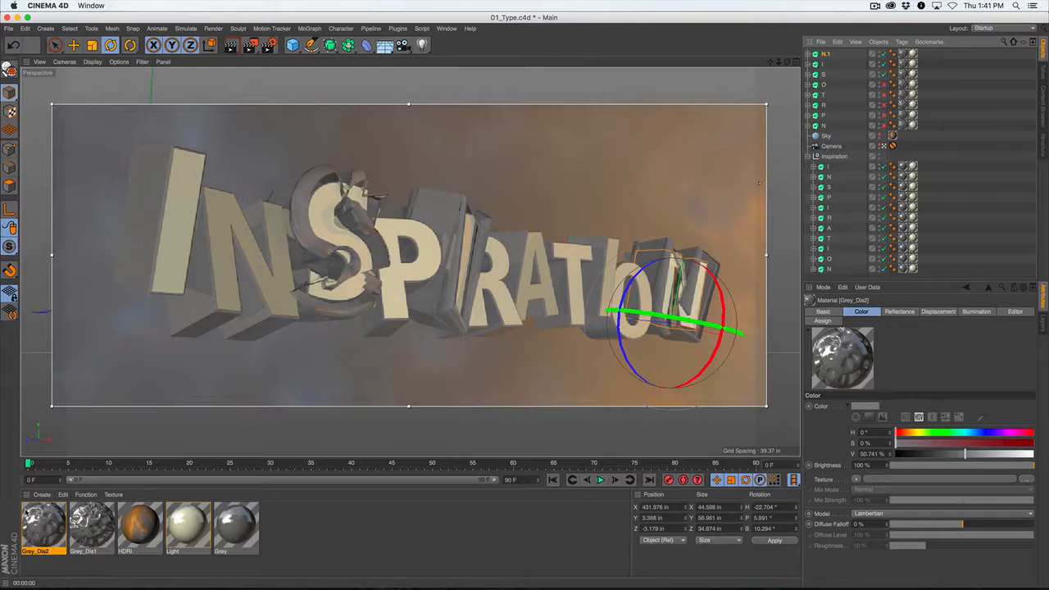
Try the RGB (XYZ World) displacement type on Grey_Dis2 with a height of 47.969 in, keeping the rendered text in view.
double_click(43, 525)
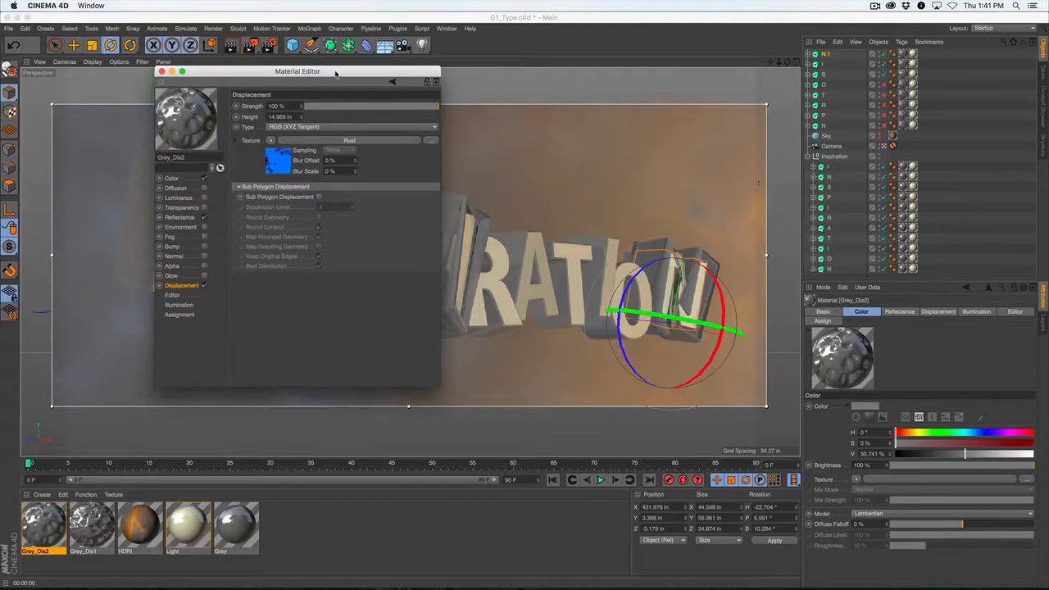
left_click_drag(335, 74, 928, 84)
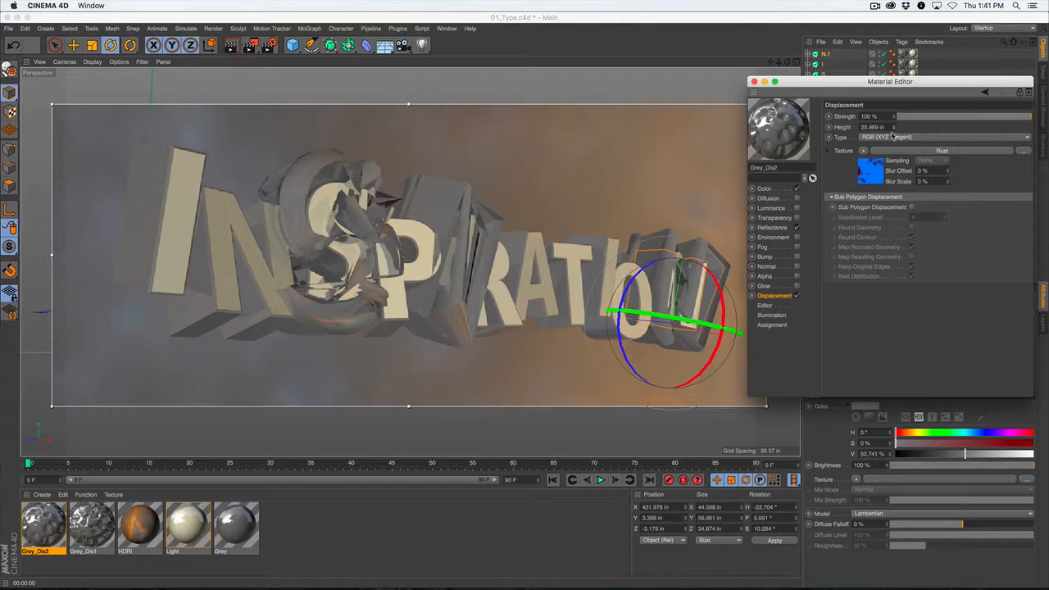
left_click(910, 138)
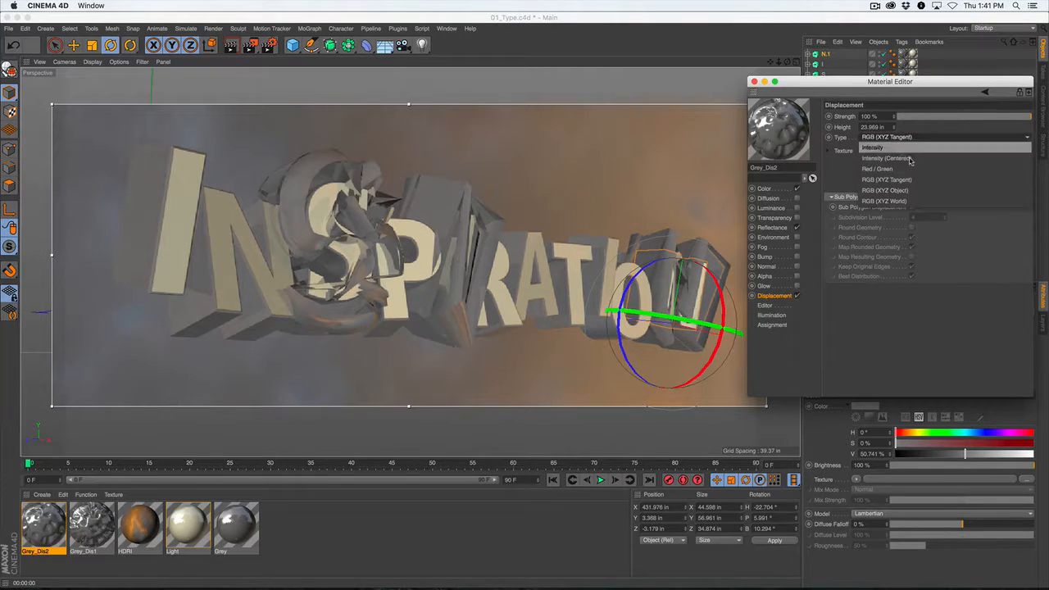
left_click(914, 202)
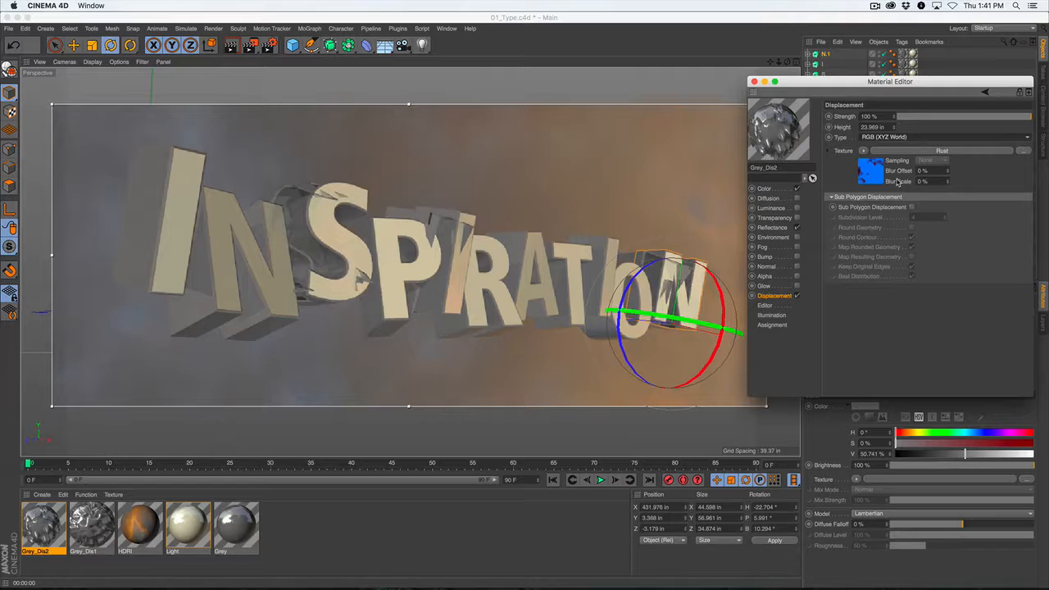
left_click_drag(895, 128, 895, 127)
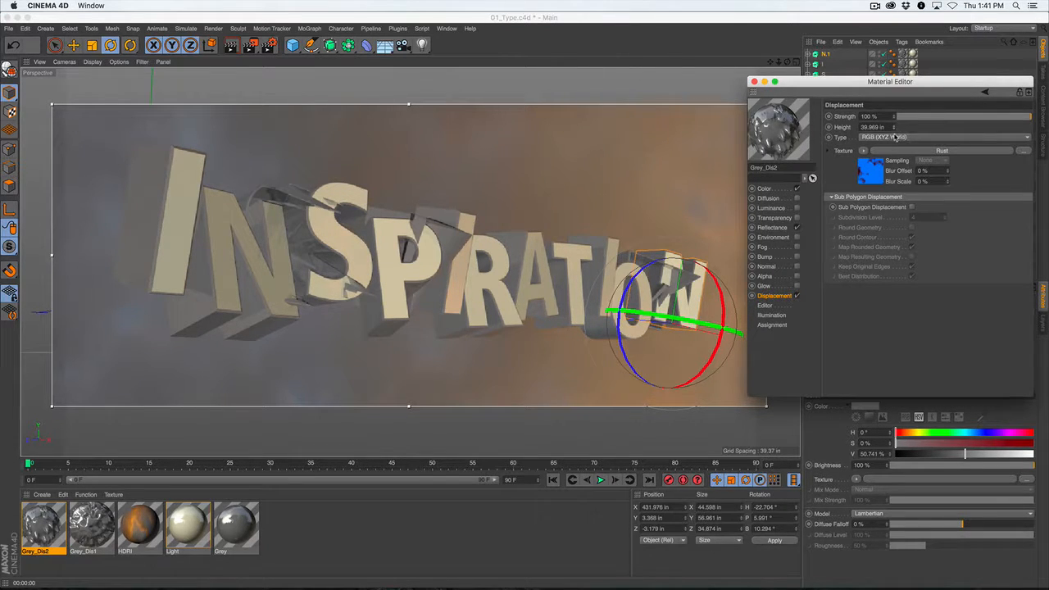
left_click_drag(894, 128, 895, 127)
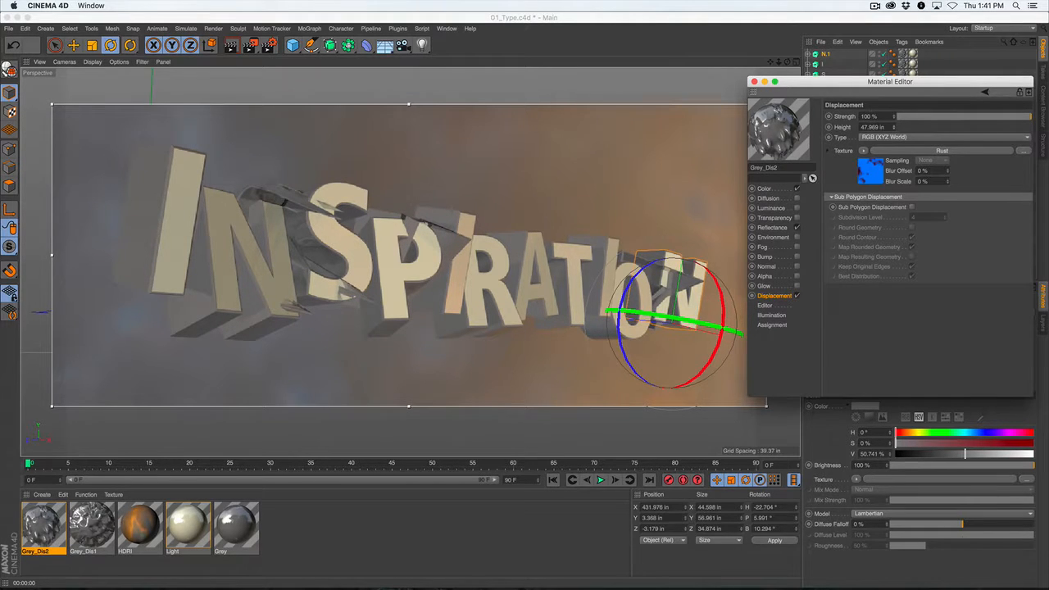
Set the Grey_Dis2 displacement type to RGB (XYZ Object) and its height to 108.969 in.
left_click(925, 137)
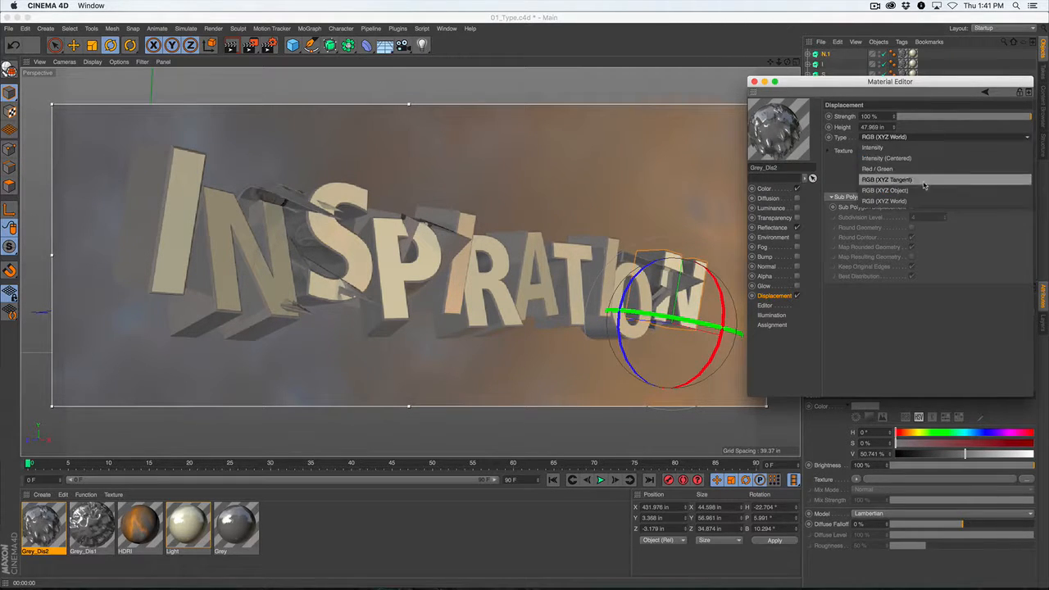
left_click(921, 189)
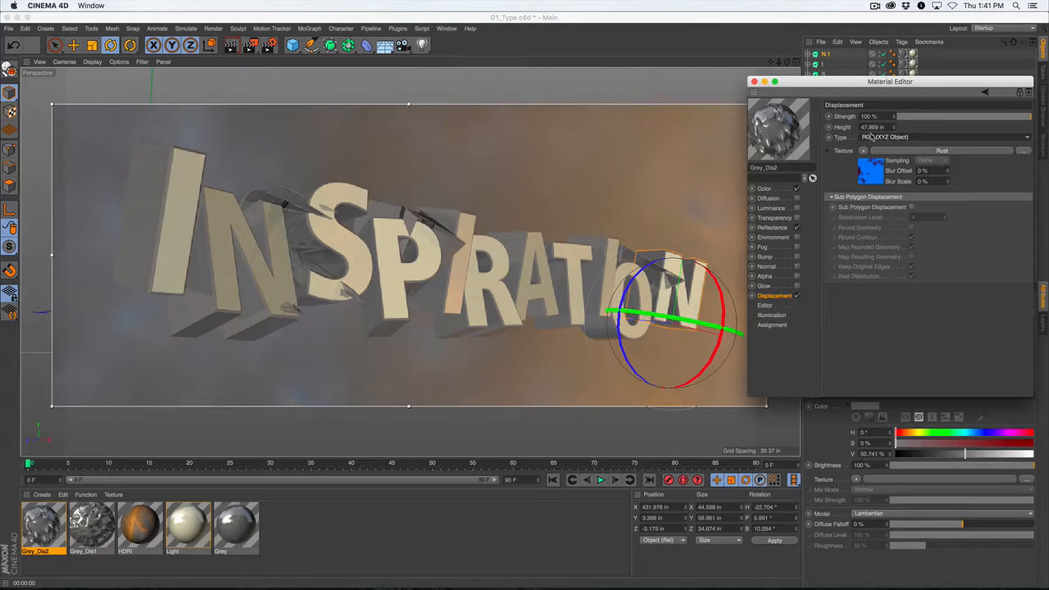
left_click_drag(897, 129, 897, 115)
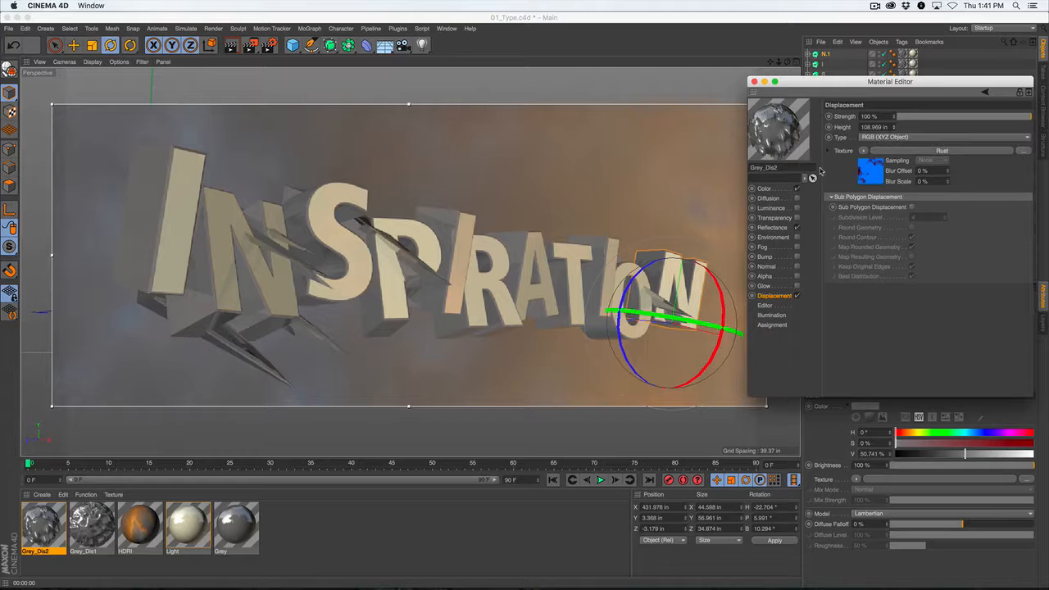
left_click_drag(818, 85, 806, 85)
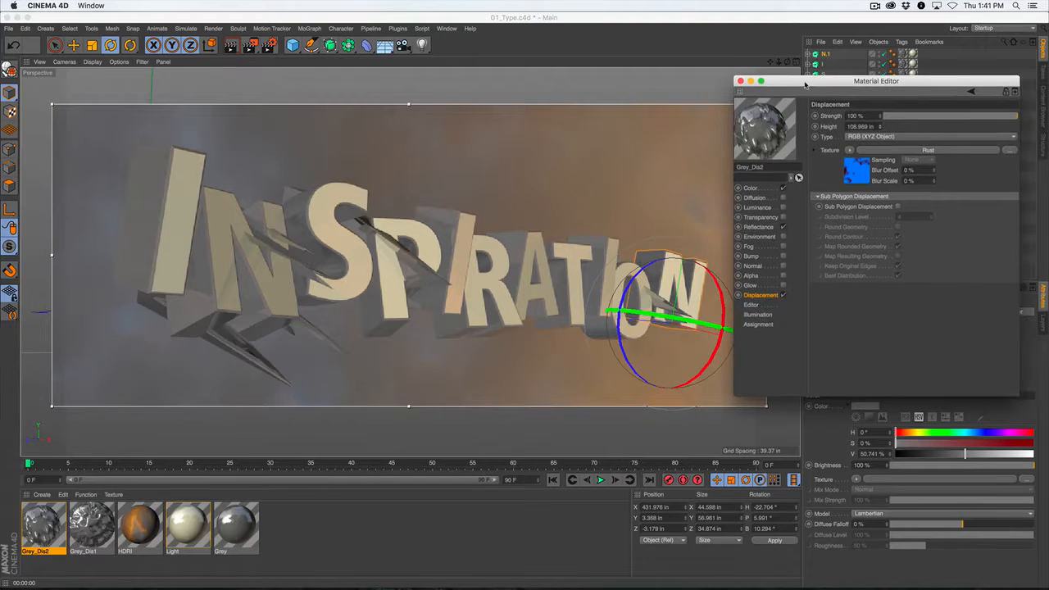
Set the displacement height of the Grey_Dis1 material to 11.969 in and close the material's settings.
left_click(741, 83)
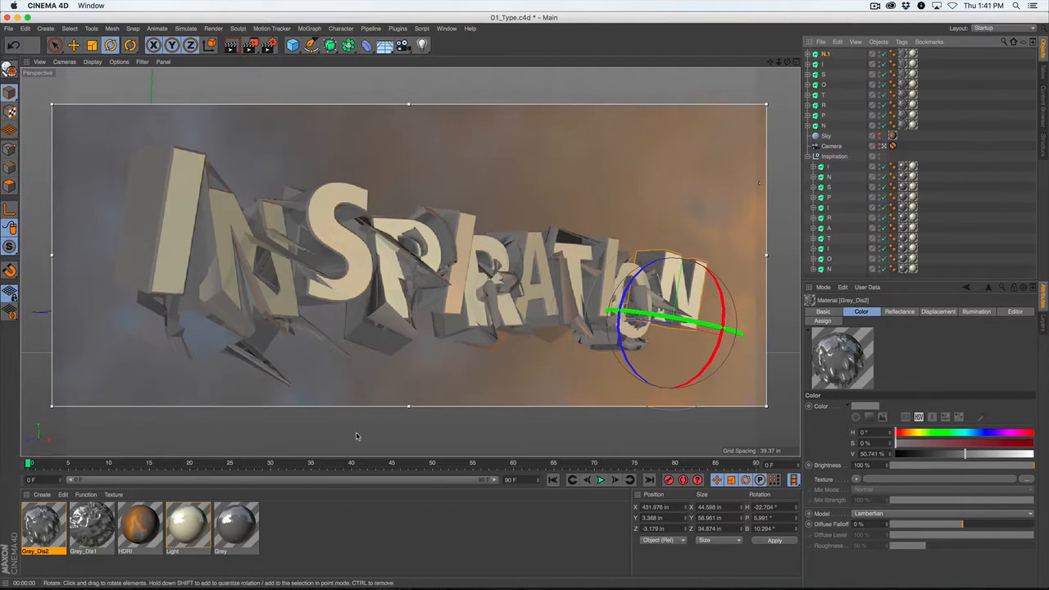
double_click(95, 524)
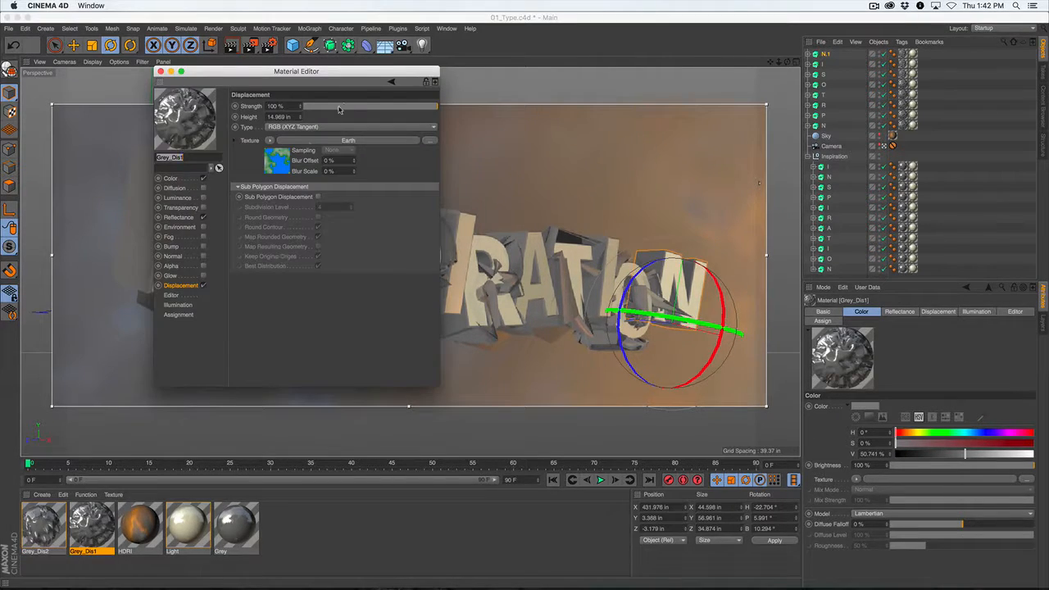
left_click_drag(332, 68, 825, 129)
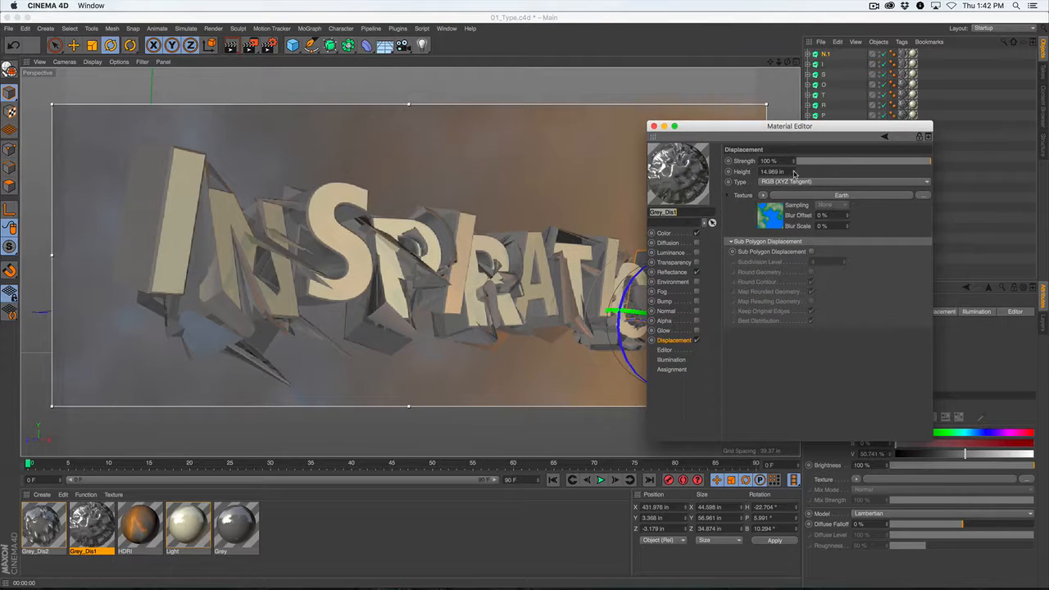
left_click_drag(793, 174, 794, 175)
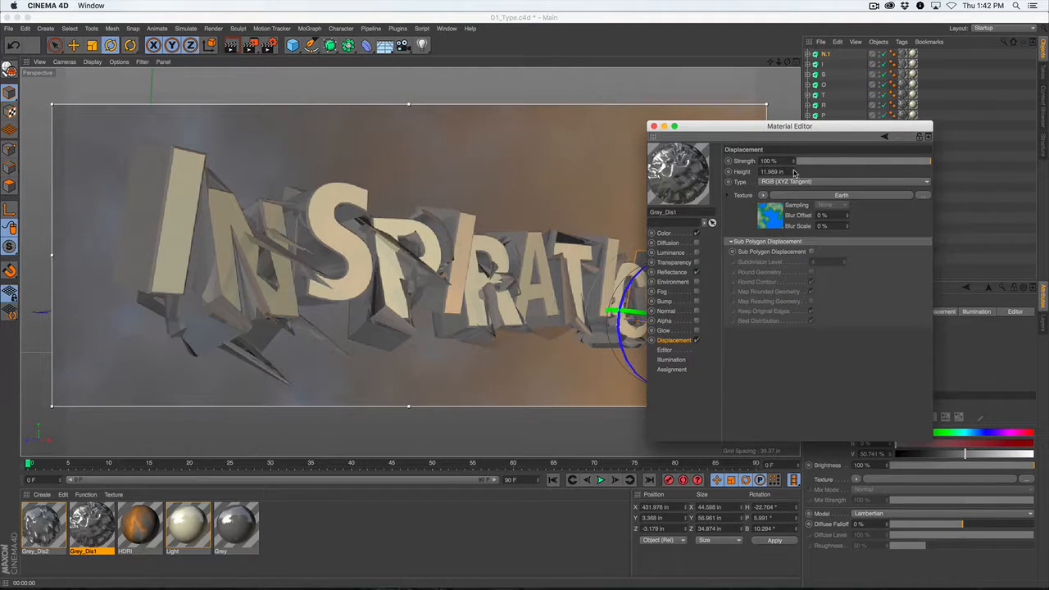
left_click(651, 126)
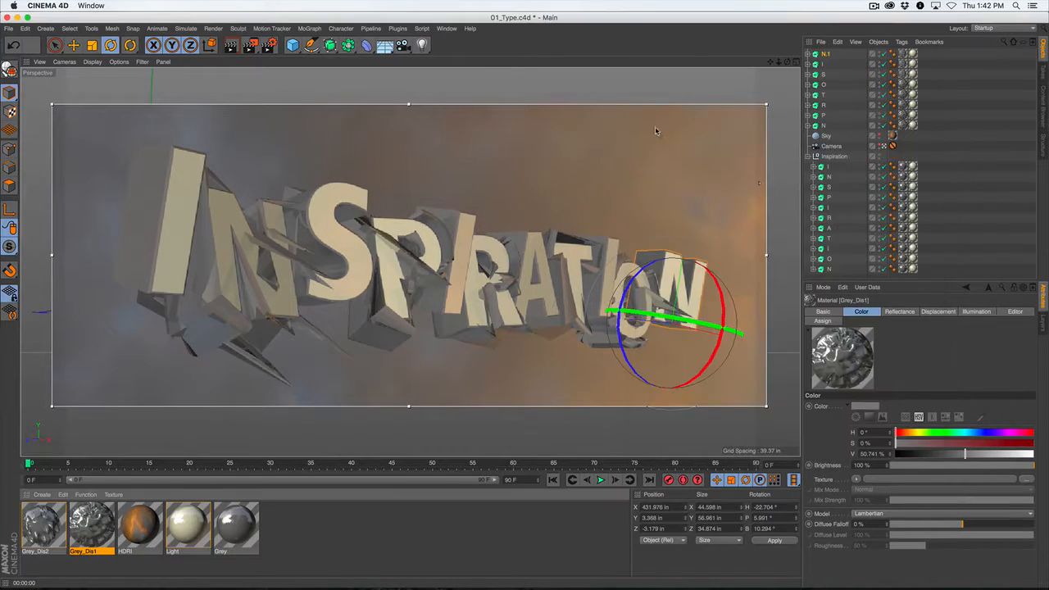
left_click(965, 223)
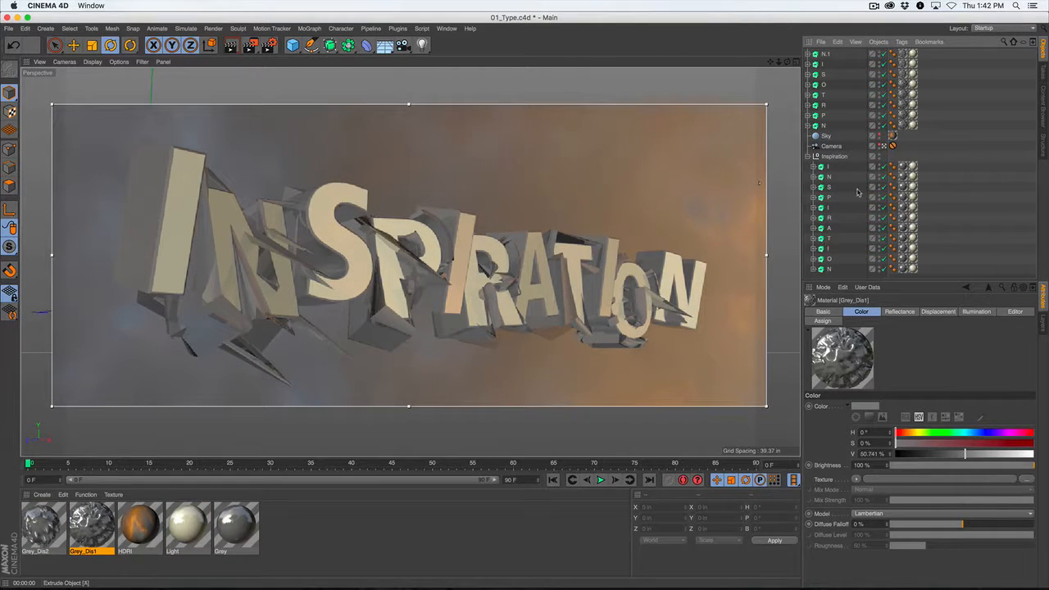
left_click(828, 168)
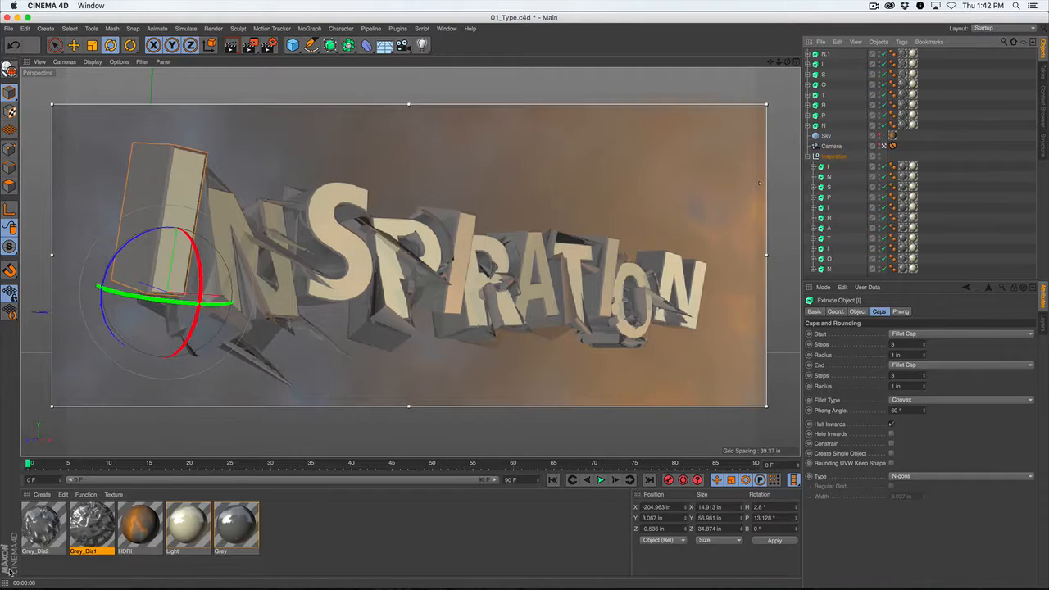
left_click(41, 531)
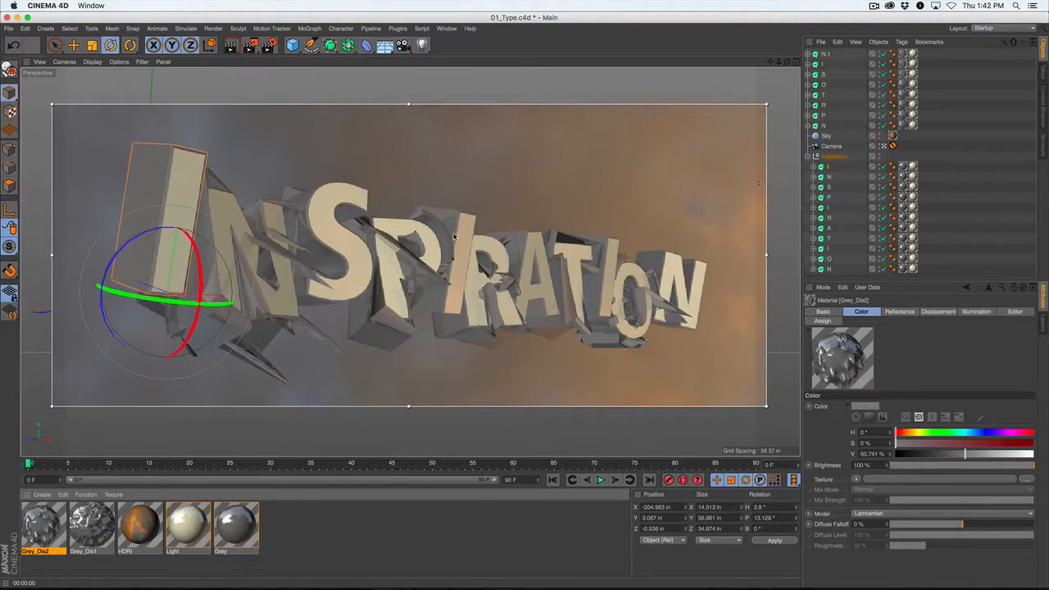
left_click(981, 208)
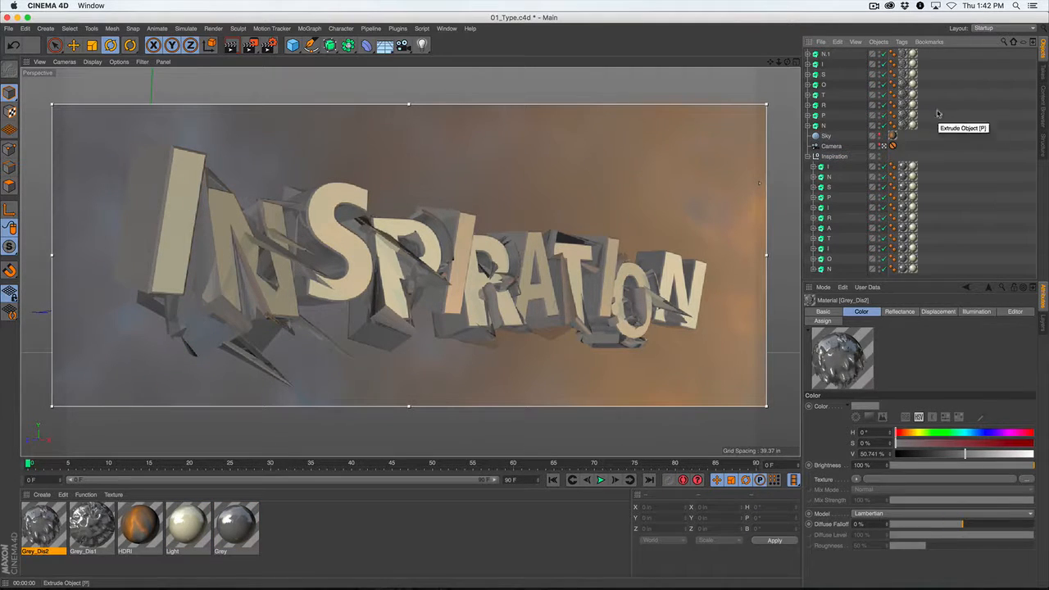
Group all the duplicated letters from N.1 to N into one null and name it Dis Letters.
left_click(828, 54)
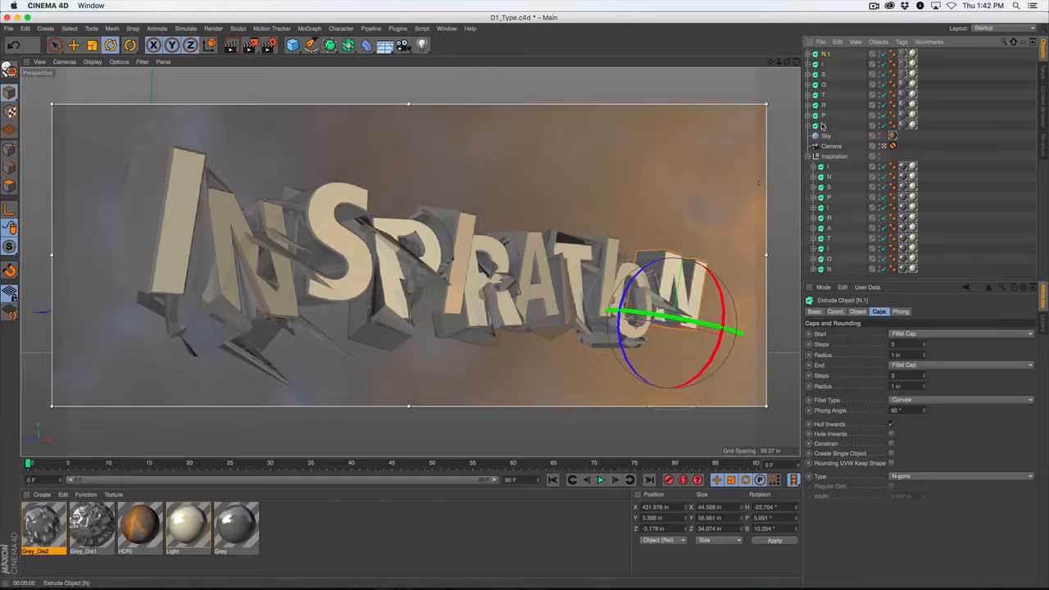
right_click(831, 54)
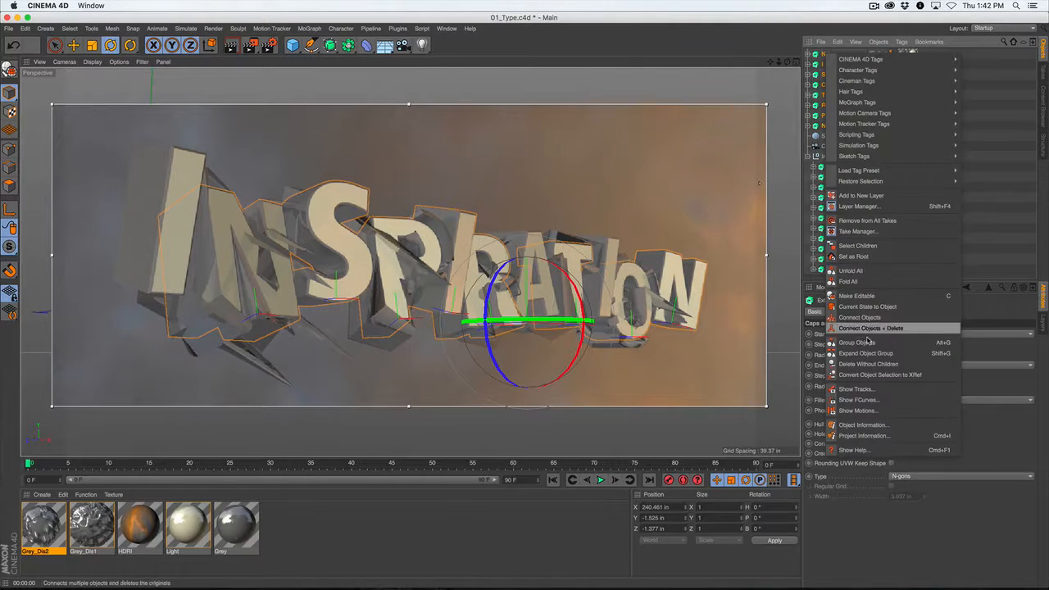
left_click(853, 345)
double_click(829, 55)
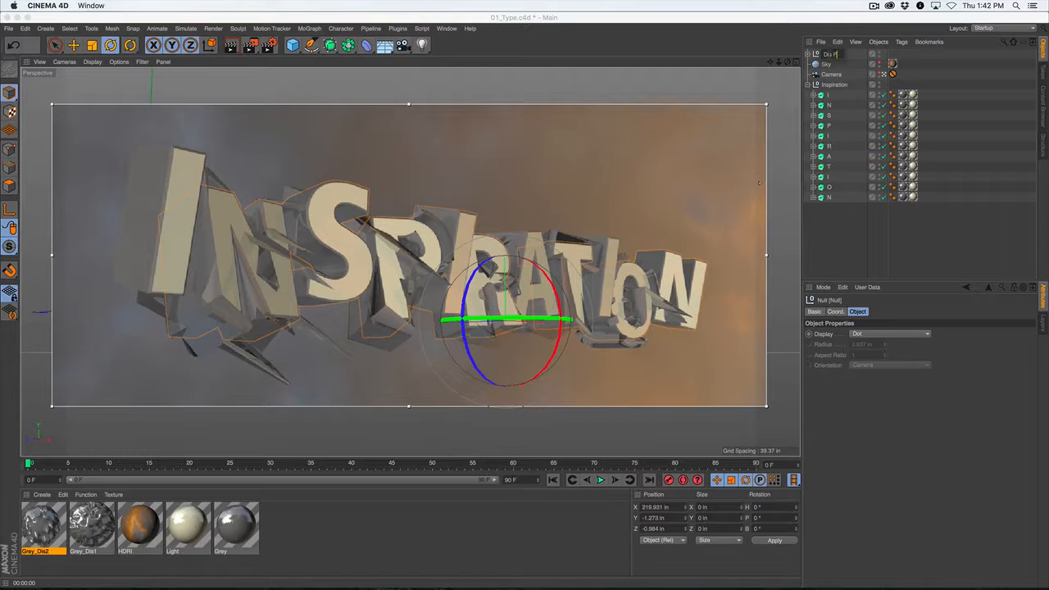
type("Letters")
key("Return")
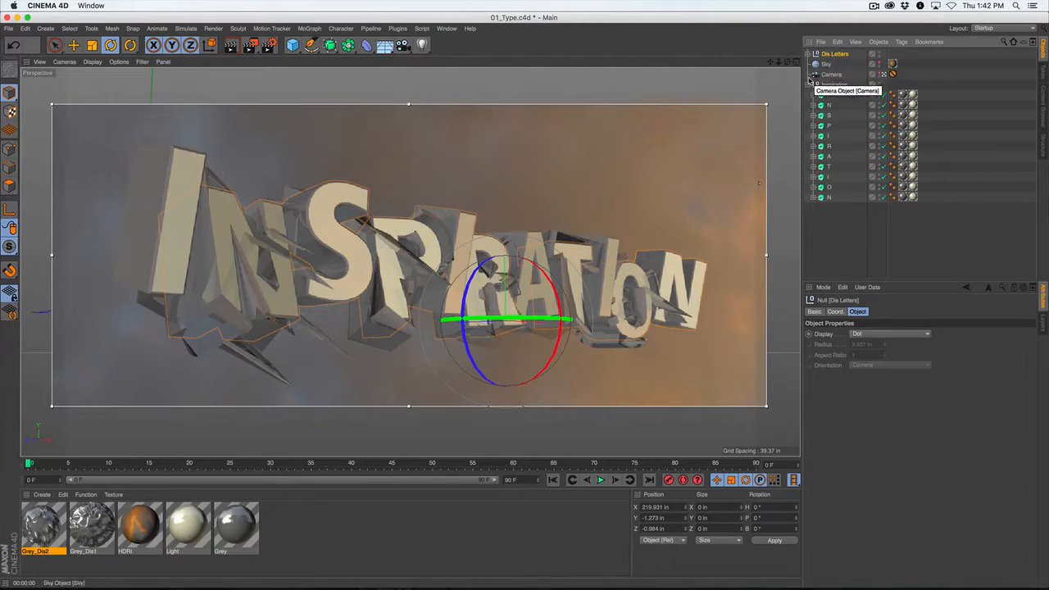
Move Dis Letters directly above the collapsed Inspiration group, and group the two under a null named Letters.
left_click(810, 85)
left_click_drag(836, 55, 843, 79)
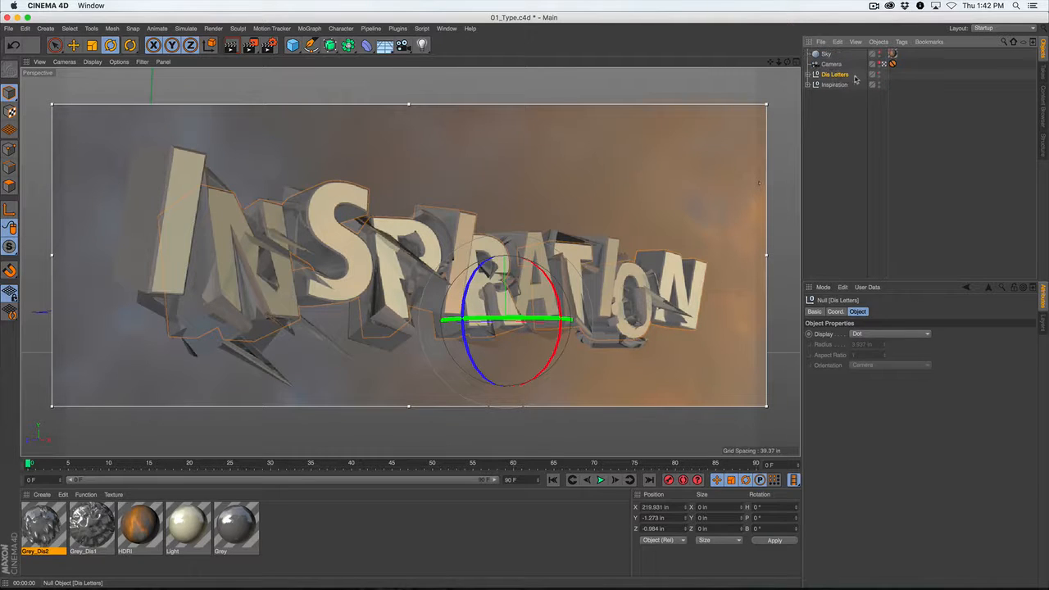
left_click(836, 85, "shift")
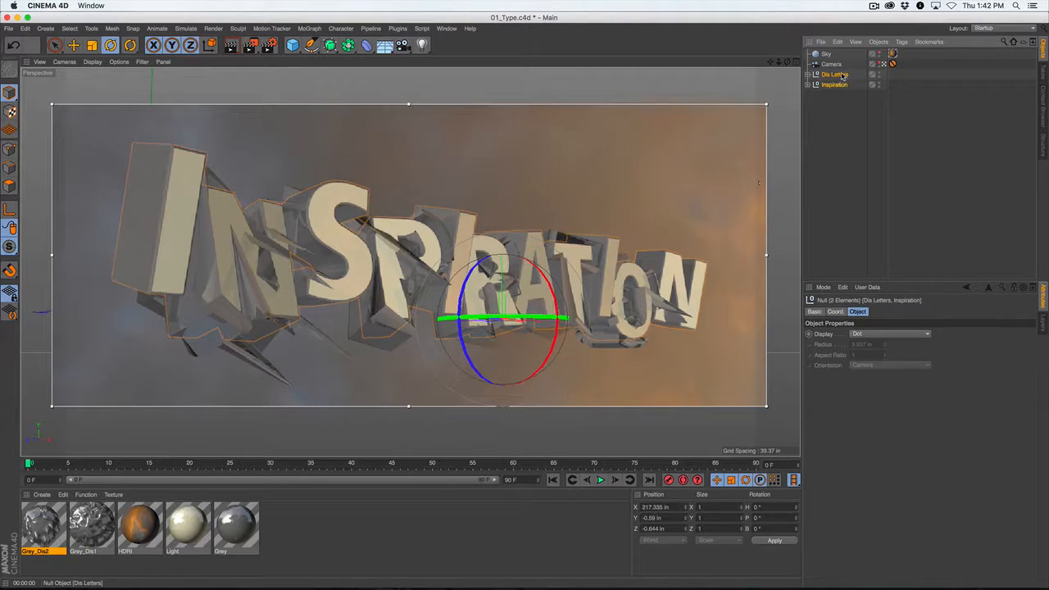
right_click(845, 78)
left_click(876, 366)
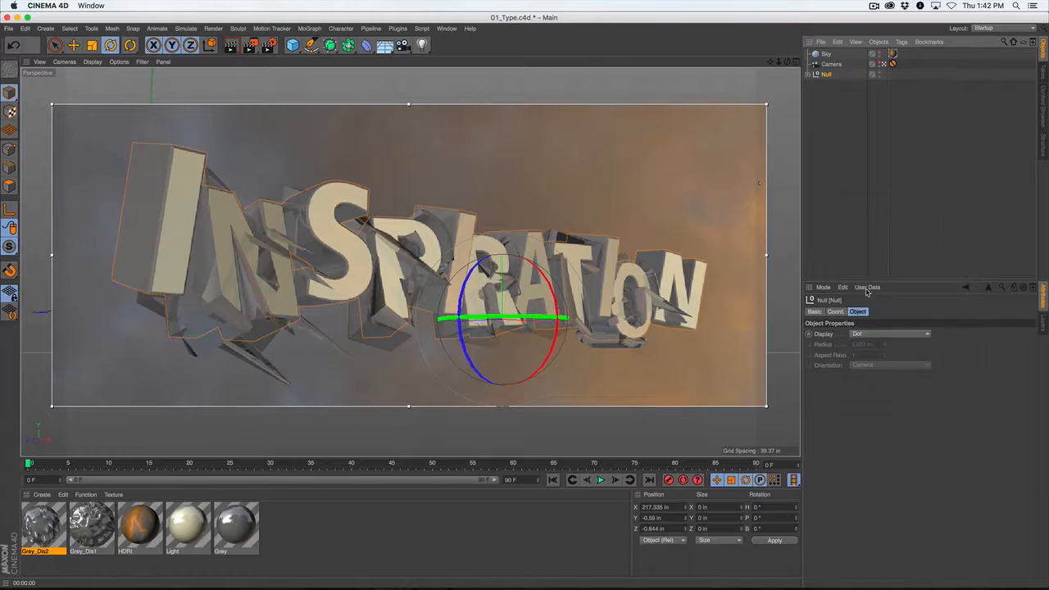
double_click(827, 75)
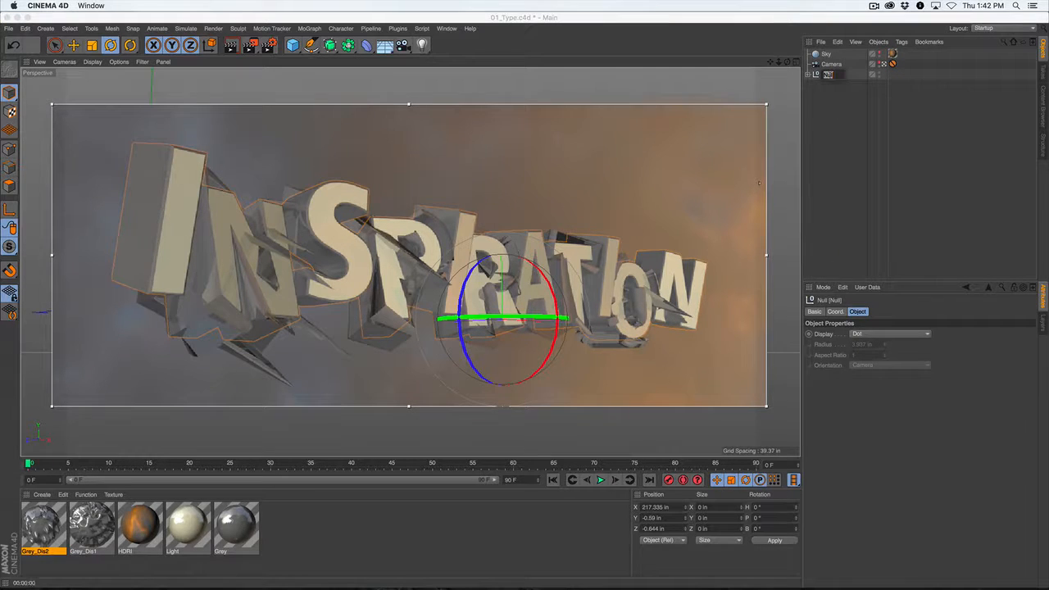
type("Letters")
key("Return")
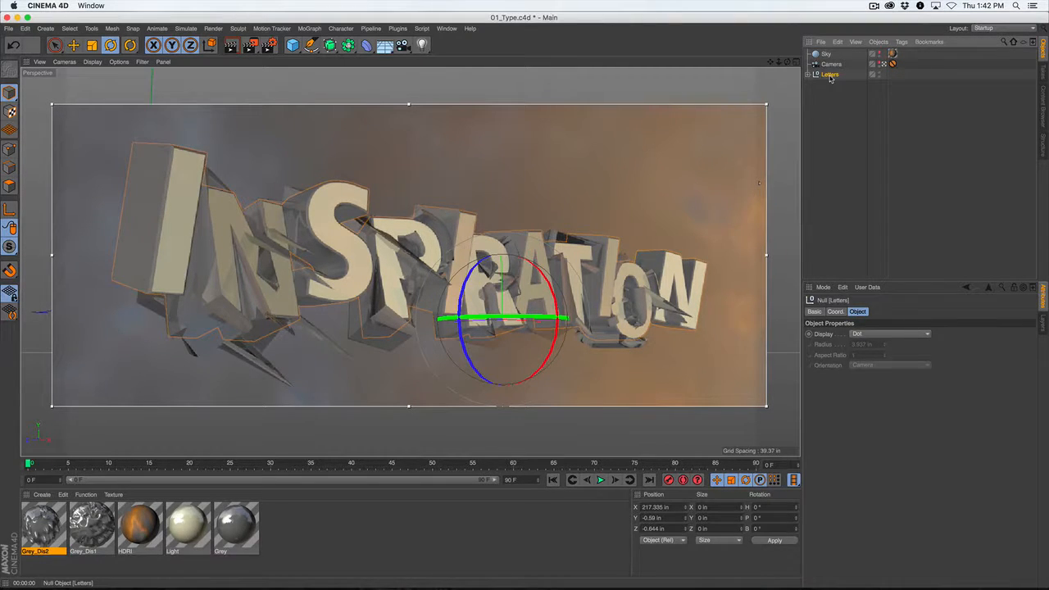